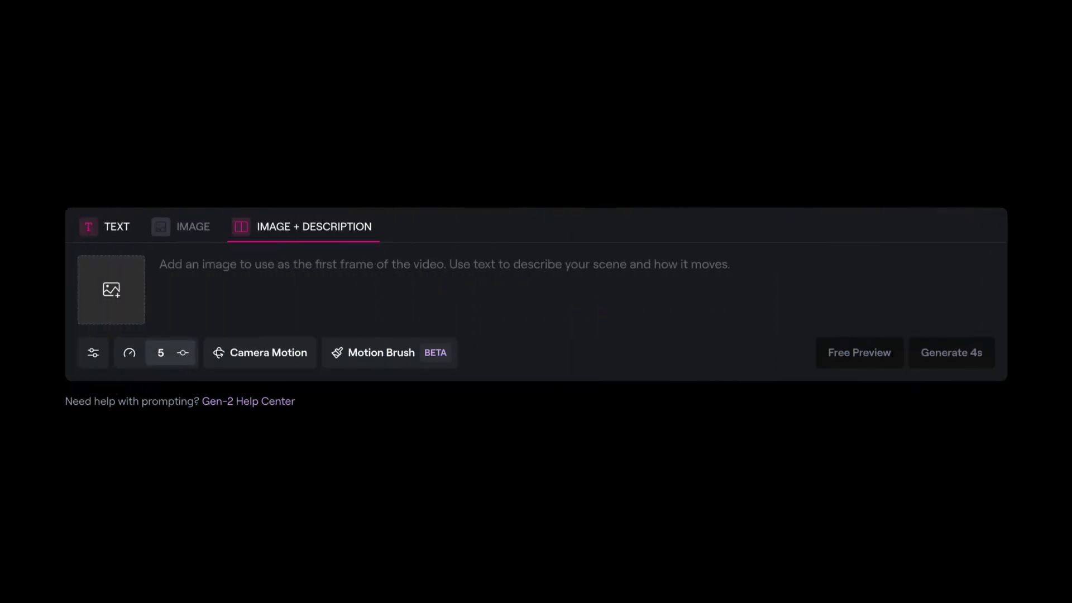
Try the Text, Image and Image+Text generation modes, then bring up the generation settings.
{"action": "left_click", "coordinate": [125, 239]}
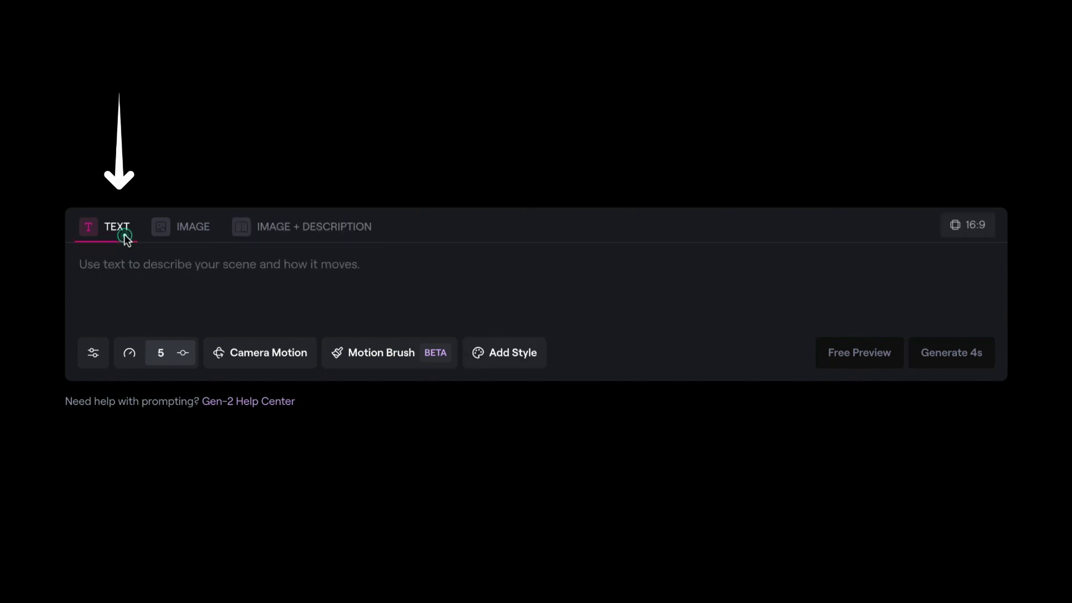
{"action": "left_click", "coordinate": [197, 230]}
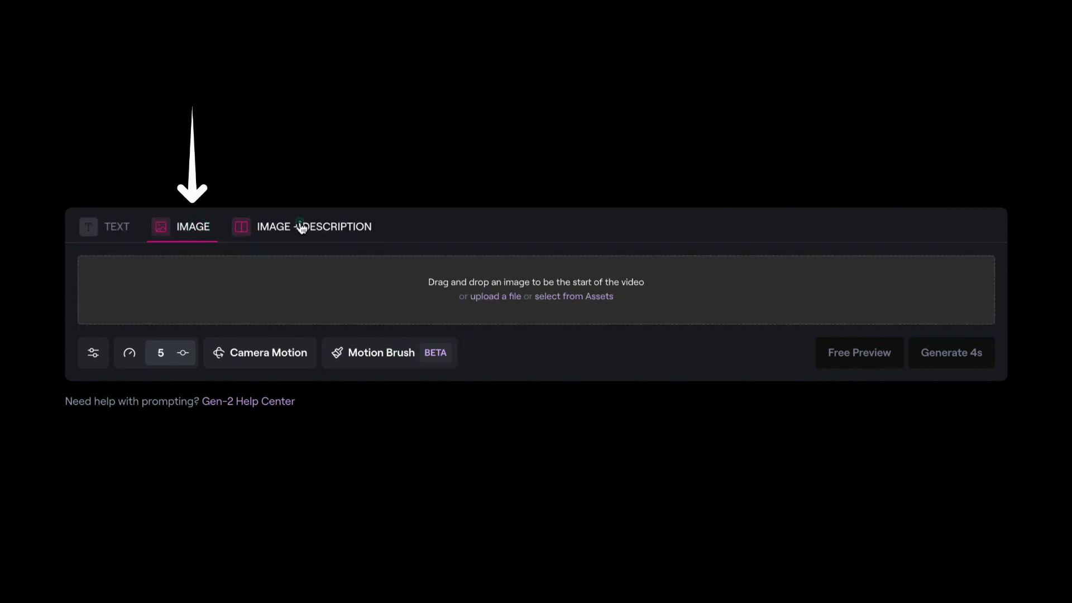
{"action": "left_click", "coordinate": [302, 226]}
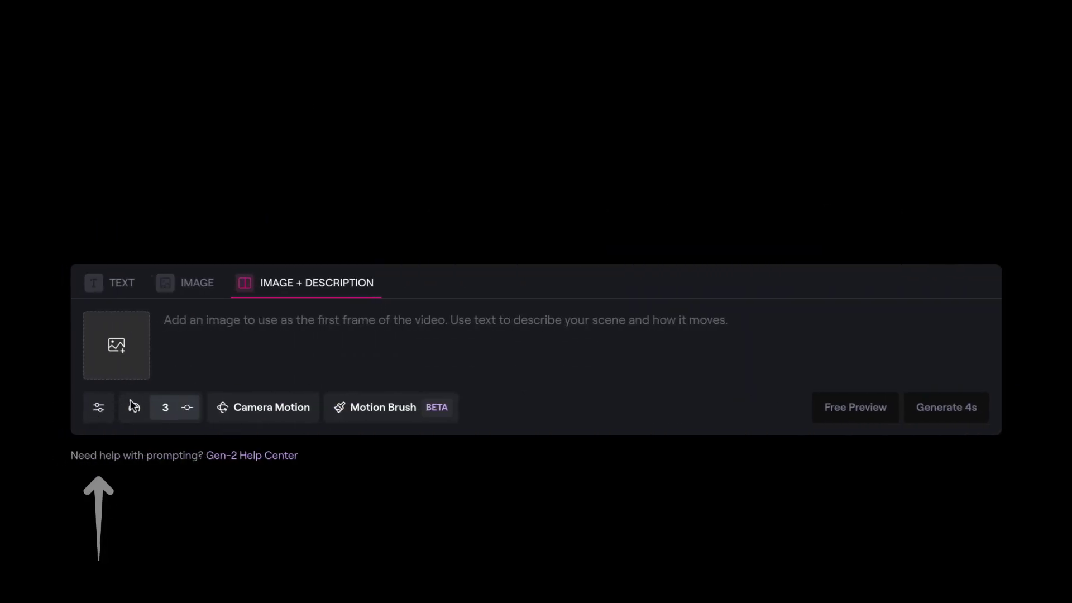
{"action": "left_click", "coordinate": [95, 408]}
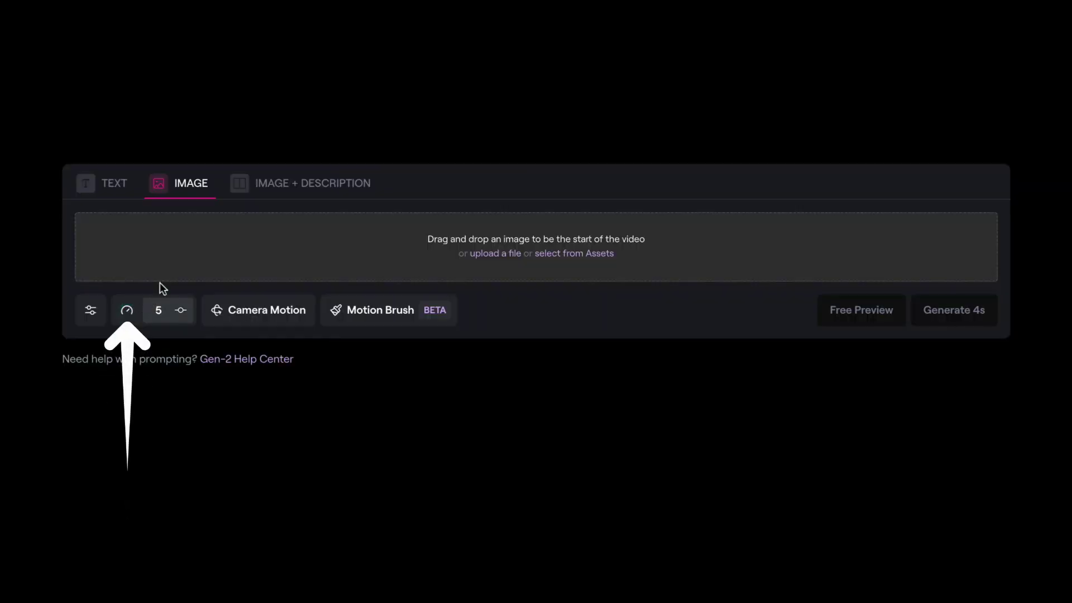
{"action": "left_click", "coordinate": [126, 312]}
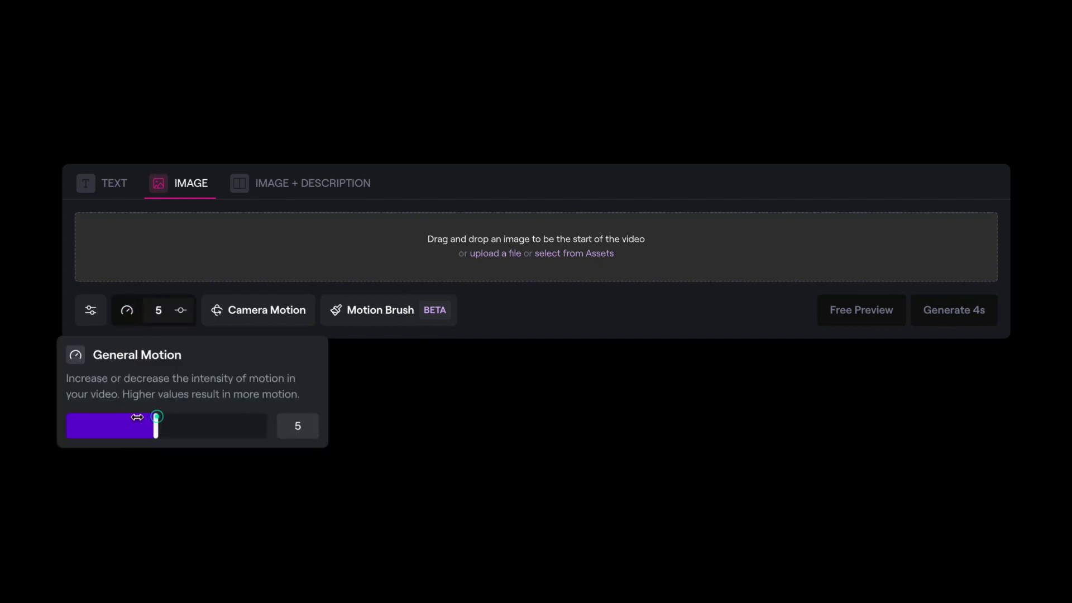
{"action": "left_click_drag", "start_coordinate": [136, 417], "coordinate": [171, 424]}
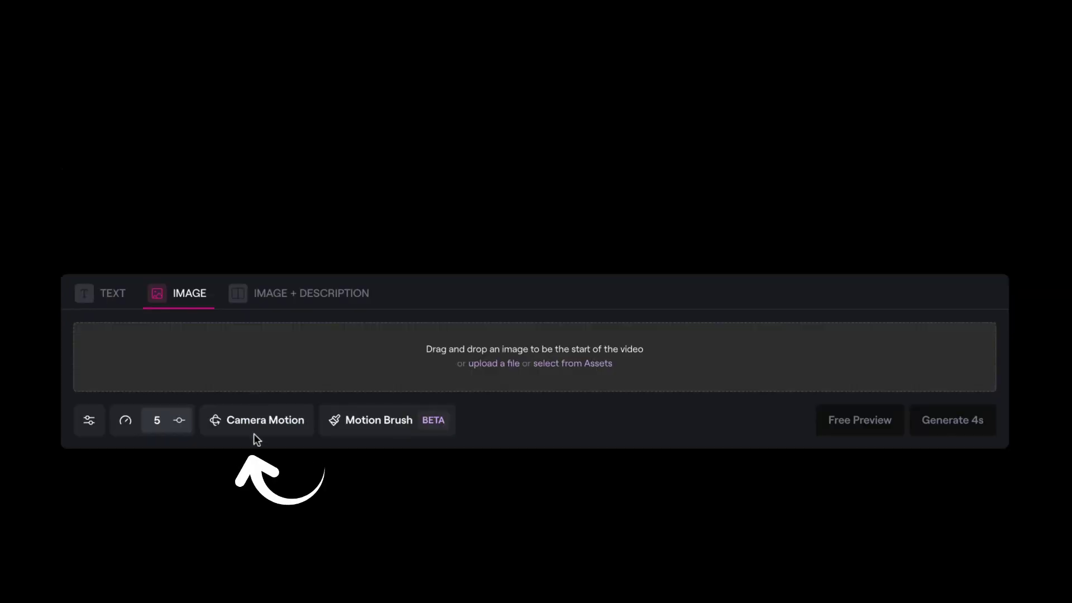
Adjust Camera Motion: Horizontal to -9.1, then 5.2, and Zoom to -9.0.
{"action": "left_click", "coordinate": [271, 423]}
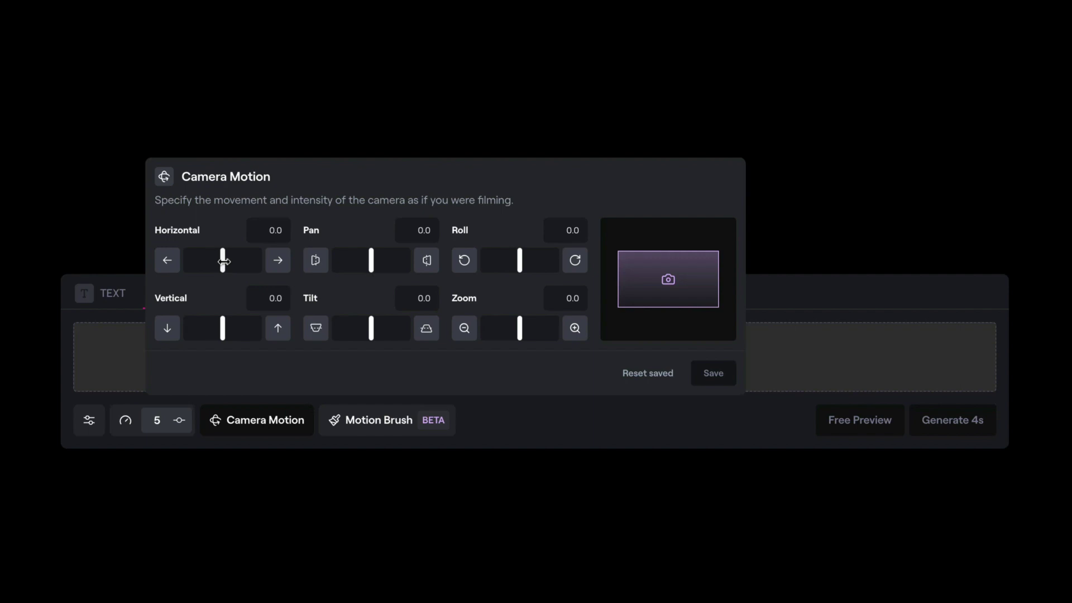
{"action": "mouse_move", "coordinate": [224, 261]}
{"action": "left_mouse_down"}
{"action": "mouse_move", "coordinate": [195, 260]}
{"action": "mouse_move", "coordinate": [213, 269]}
{"action": "left_mouse_up"}
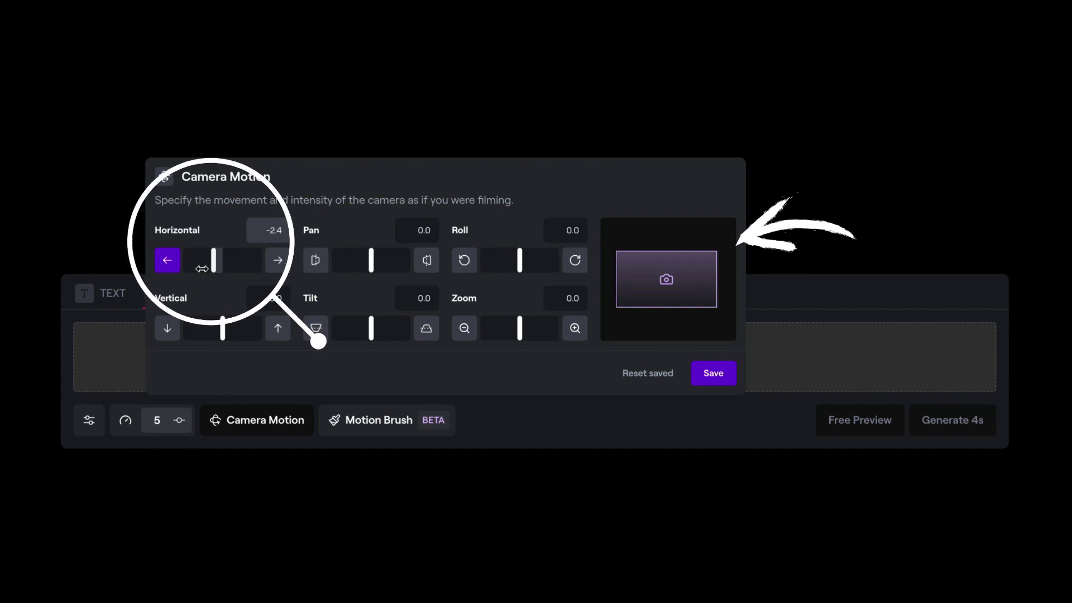
{"action": "left_click_drag", "start_coordinate": [202, 268], "coordinate": [187, 266]}
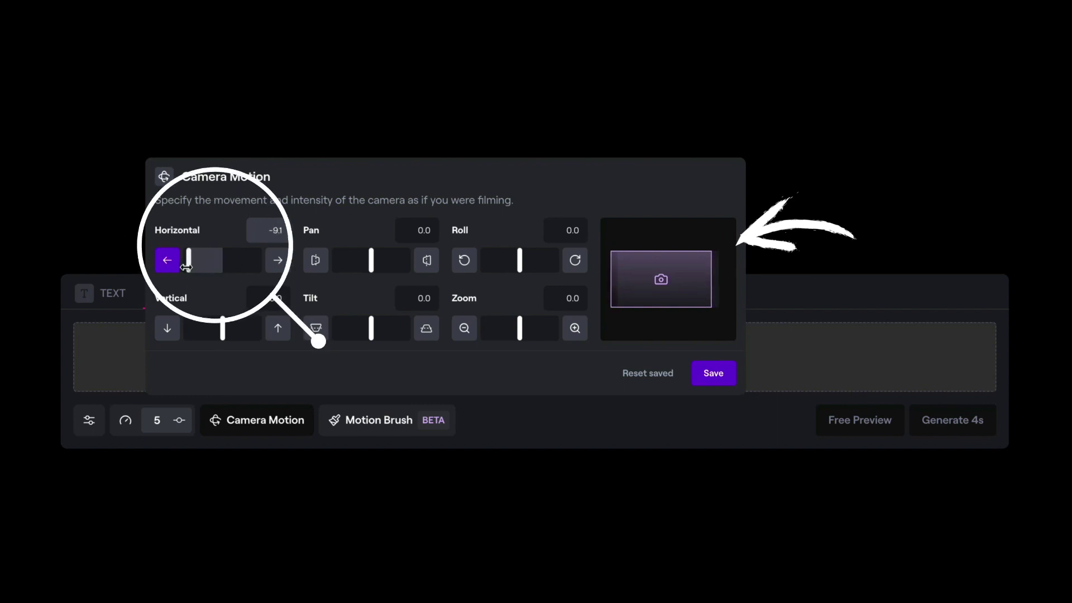
{"action": "left_click_drag", "start_coordinate": [186, 266], "coordinate": [252, 272]}
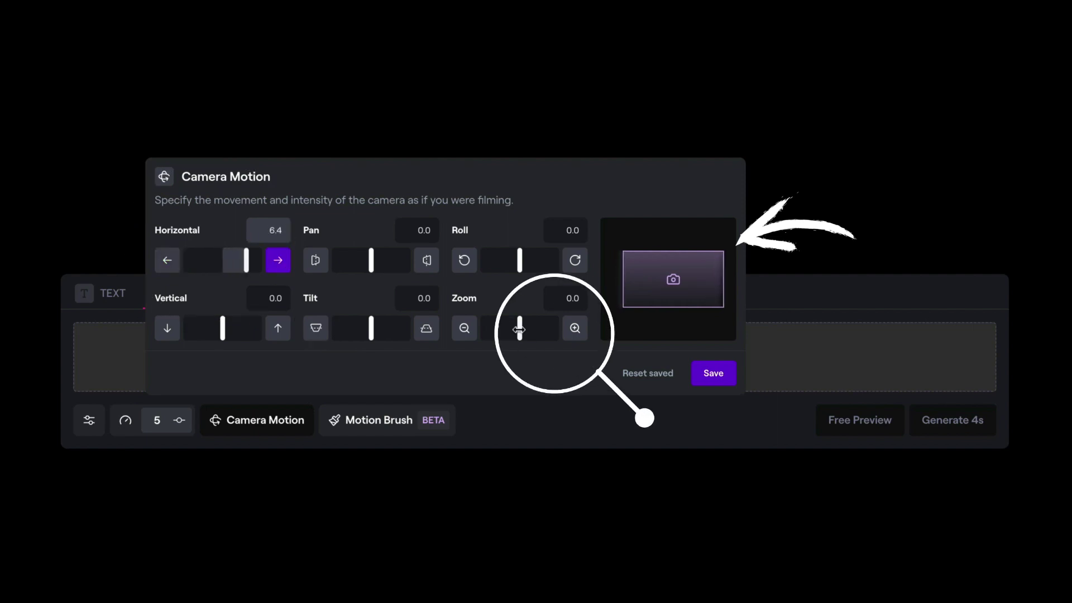
{"action": "mouse_move", "coordinate": [498, 330]}
{"action": "left_mouse_down"}
{"action": "mouse_move", "coordinate": [486, 330]}
{"action": "mouse_move", "coordinate": [505, 331]}
{"action": "left_mouse_up"}
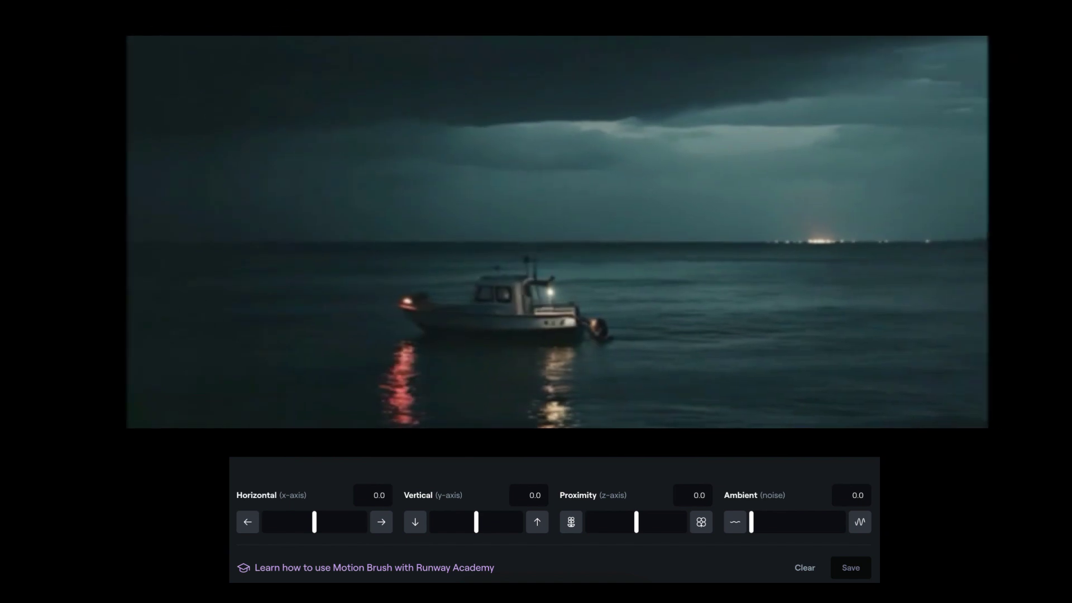
Paint Motion Brush strokes across the stormy sky.
{"action": "left_click_drag", "start_coordinate": [203, 115], "coordinate": [892, 128]}
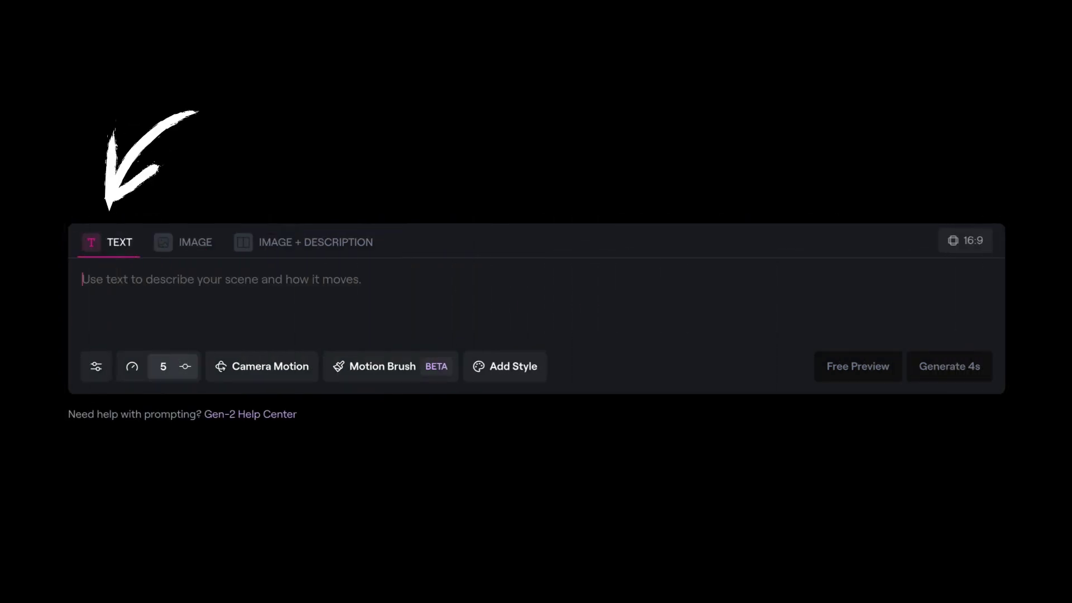
Enter the prompt 'an arial shot of a volcano erupting from a distance'.
{"action": "type", "text": "an"}
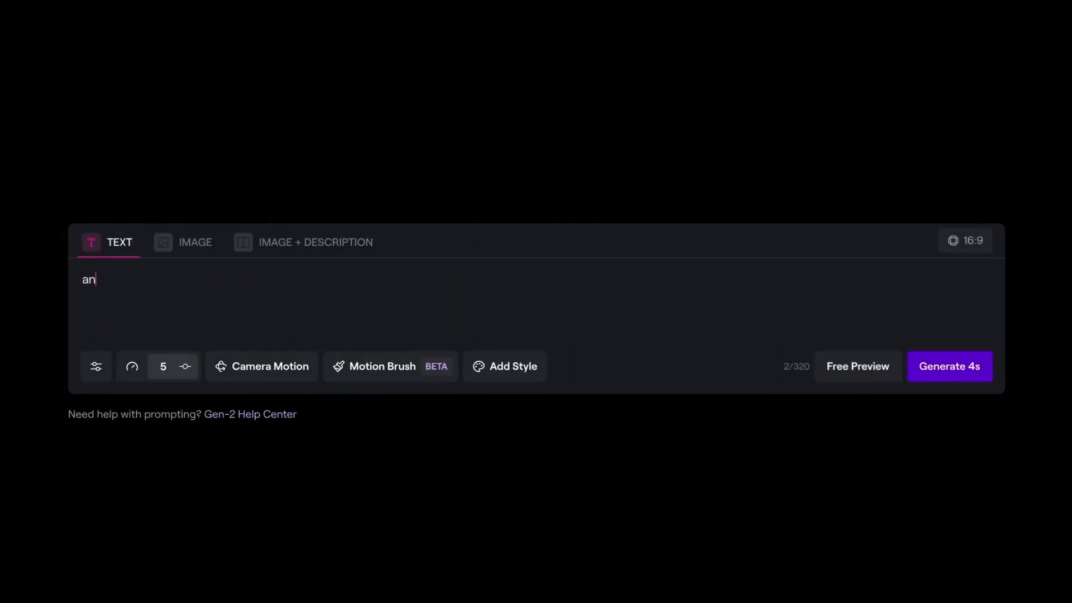
{"action": "type", "text": " arial shot of a volcano erupting fron"}
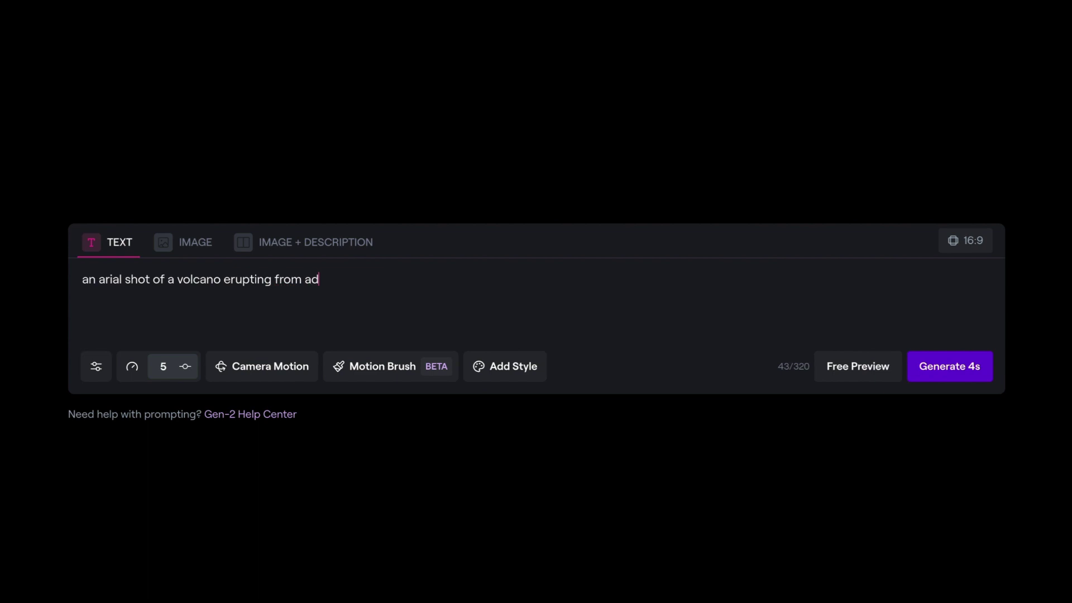
{"action": "key", "text": "BackSpace"}
{"action": "type", "text": "distance"}
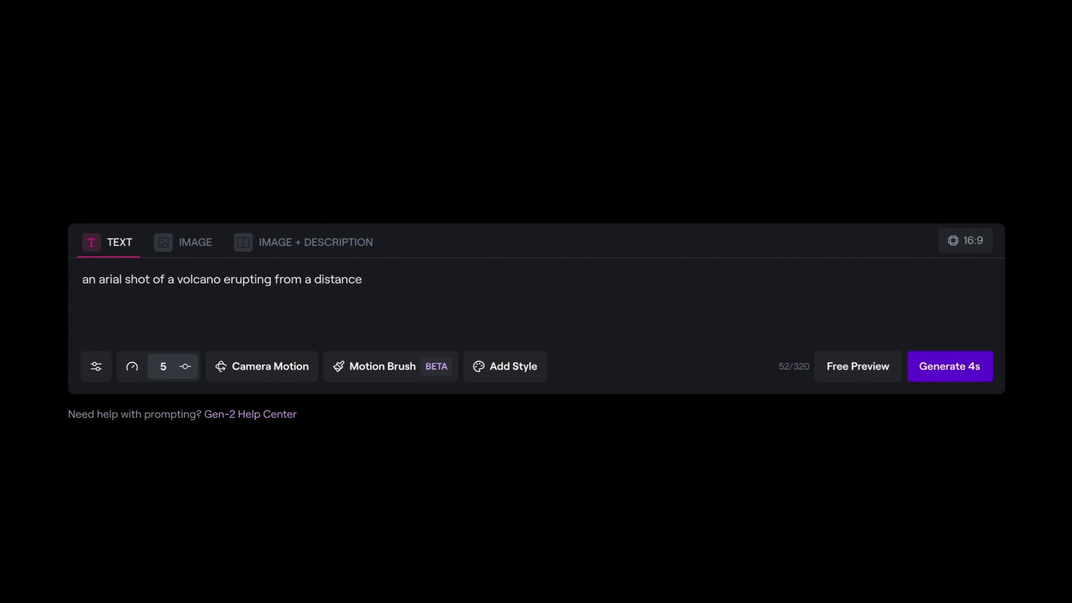
Raise general motion to 7 and save a camera zoom-out of -7.9.
{"action": "left_click", "coordinate": [182, 369]}
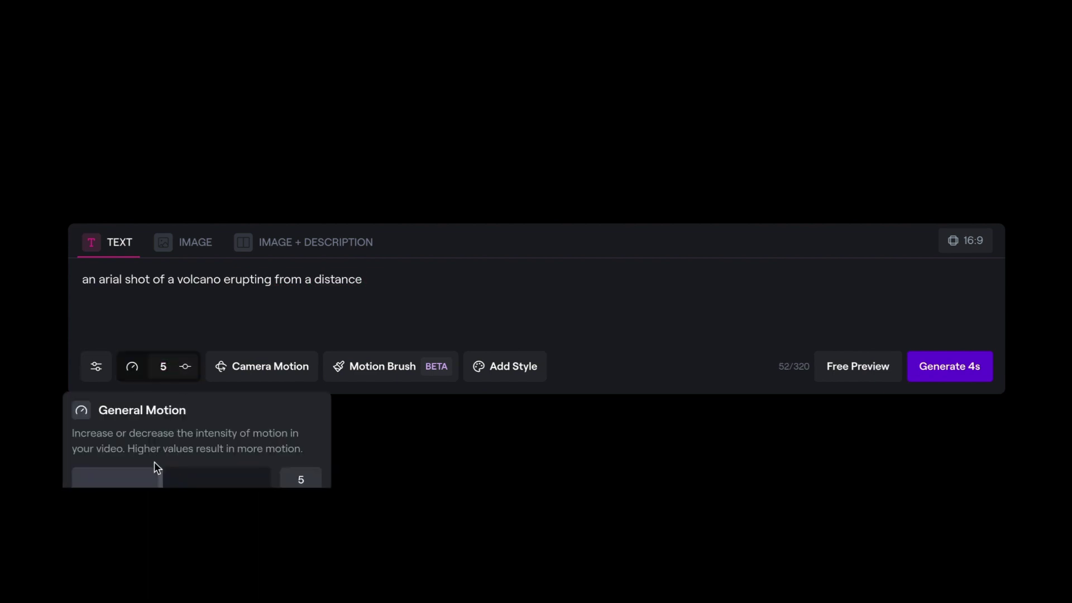
{"action": "left_click_drag", "start_coordinate": [160, 476], "coordinate": [207, 477]}
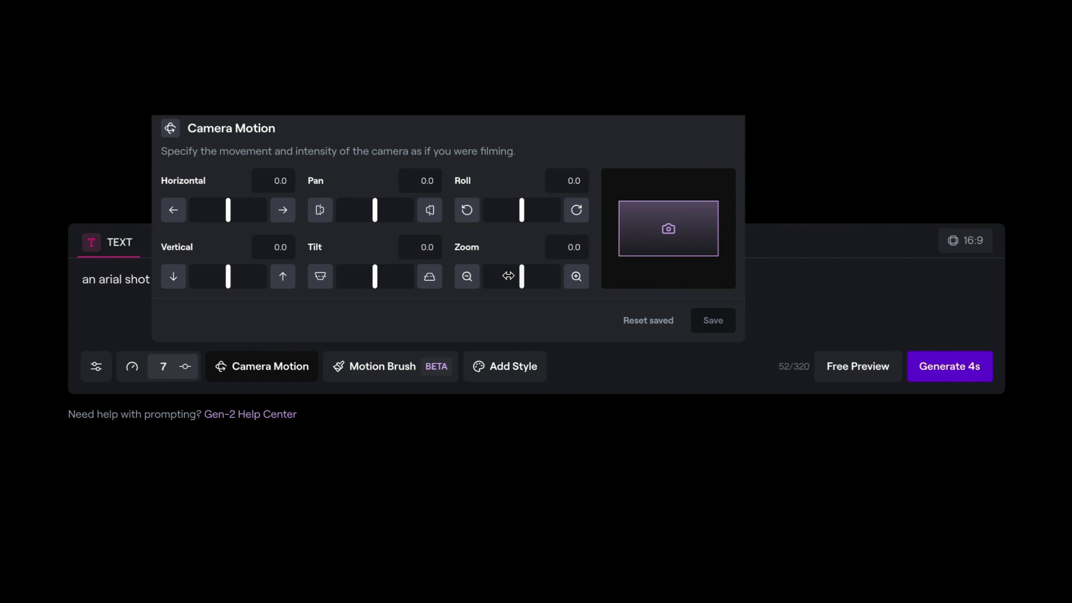
{"action": "left_click_drag", "start_coordinate": [508, 276], "coordinate": [493, 276]}
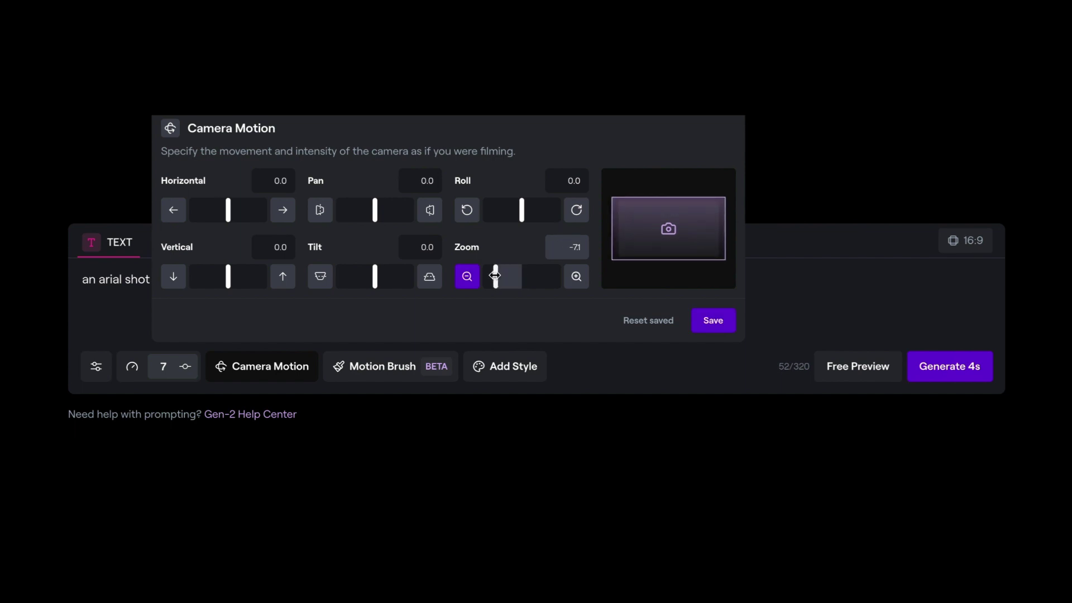
{"action": "left_click", "coordinate": [712, 323]}
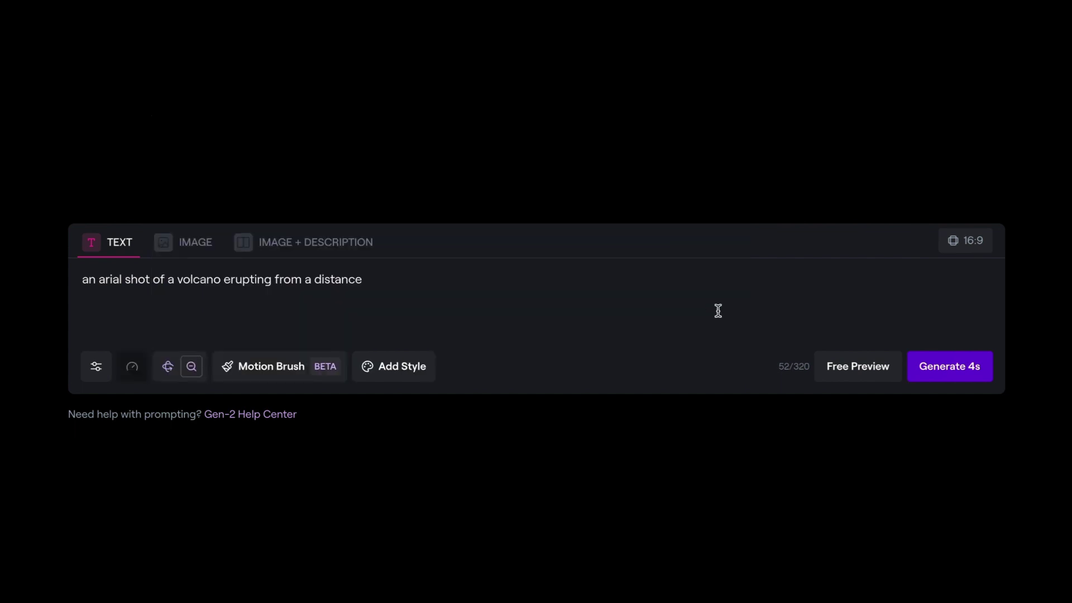
Set the video aspect ratio to 4:3.
{"action": "left_click", "coordinate": [970, 243]}
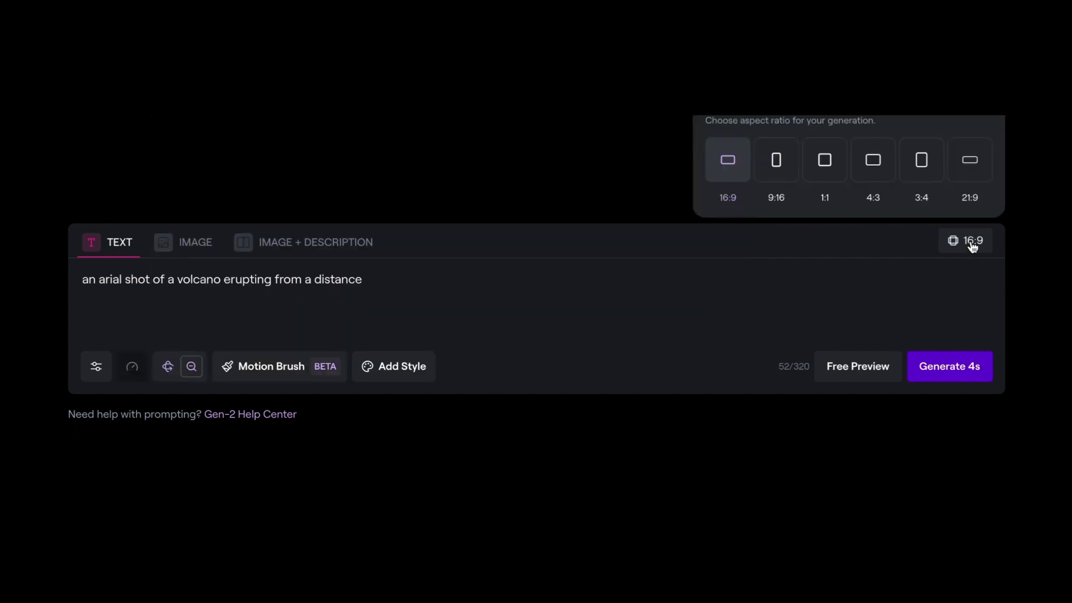
{"action": "left_click", "coordinate": [872, 166]}
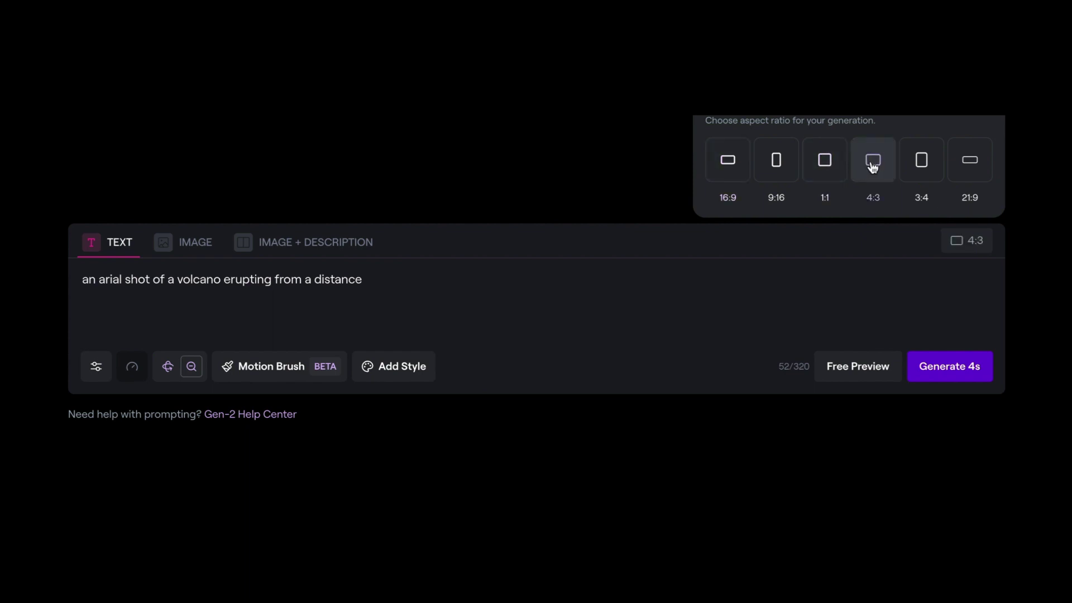
{"action": "left_click", "coordinate": [724, 345]}
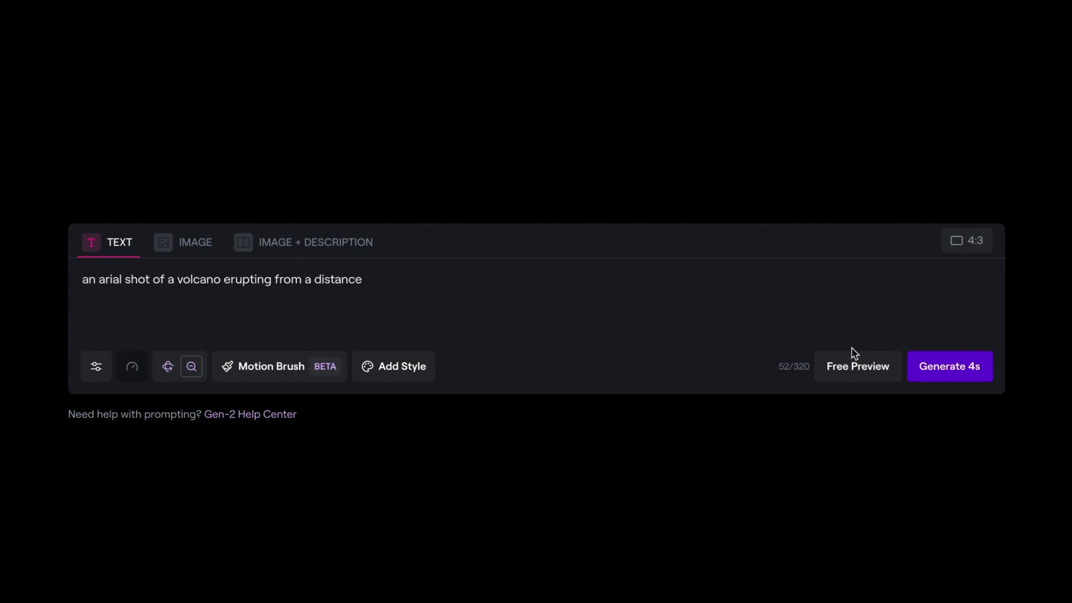
Preview four volcano stills, use the bottom-right one as input, and generate 4 seconds.
{"action": "left_click", "coordinate": [863, 368]}
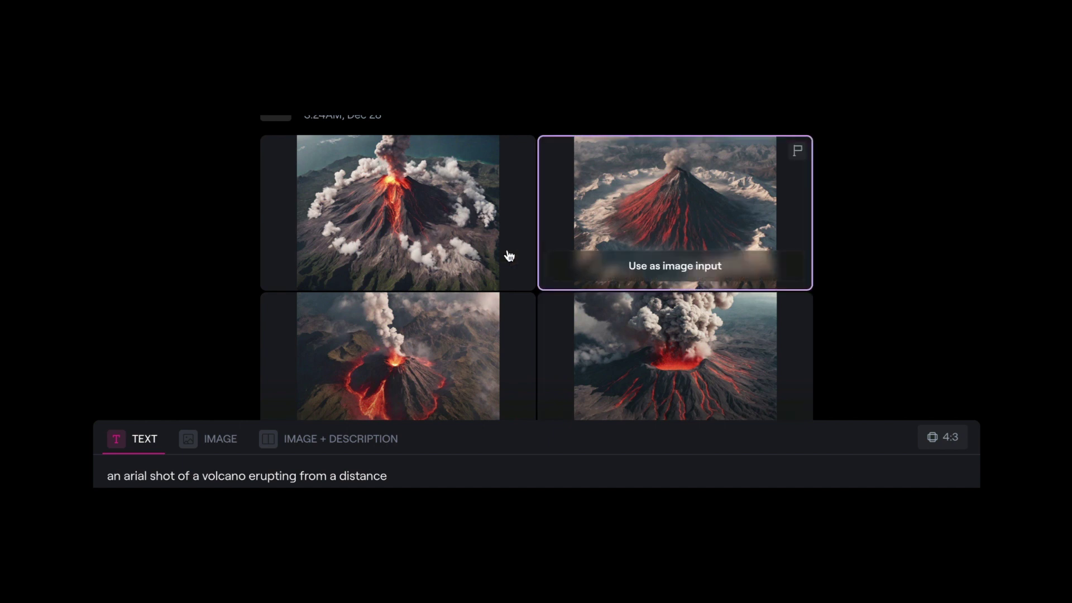
{"action": "mouse_move", "coordinate": [786, 287]}
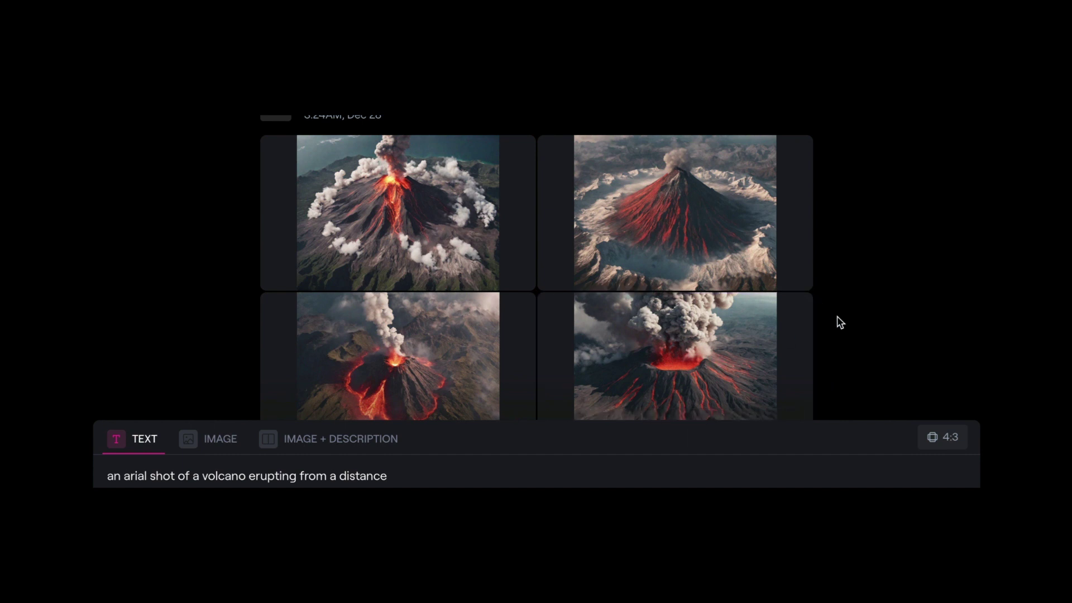
{"action": "scroll", "coordinate": [680, 383], "scroll_direction": "down", "scroll_amount": 1}
{"action": "left_click", "coordinate": [680, 383]}
{"action": "left_click", "coordinate": [910, 535]}
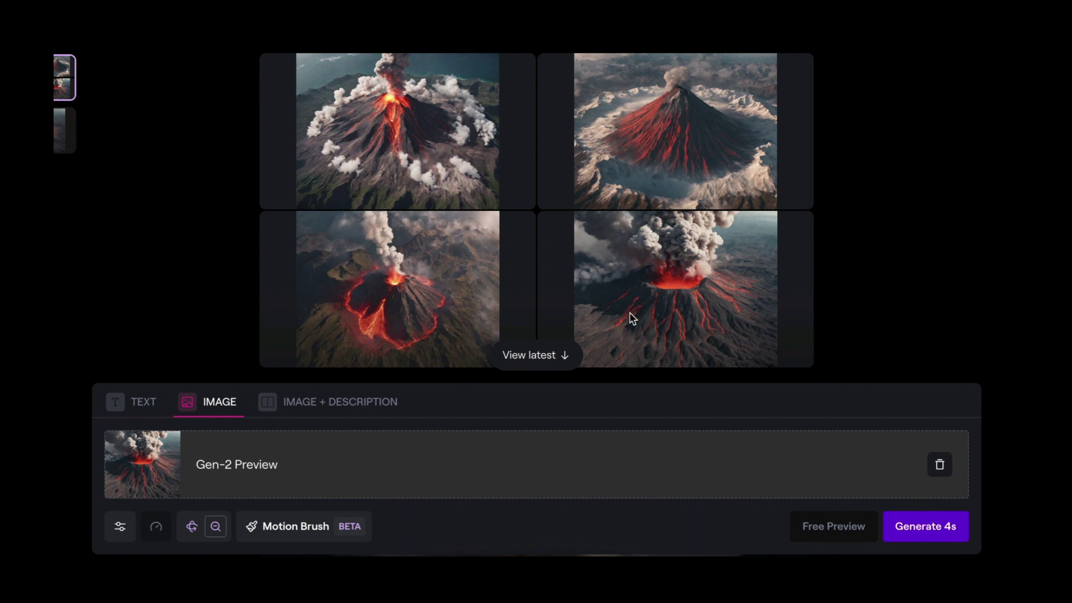
Jump to the newly finished 4-second volcano video.
{"action": "left_click", "coordinate": [537, 355]}
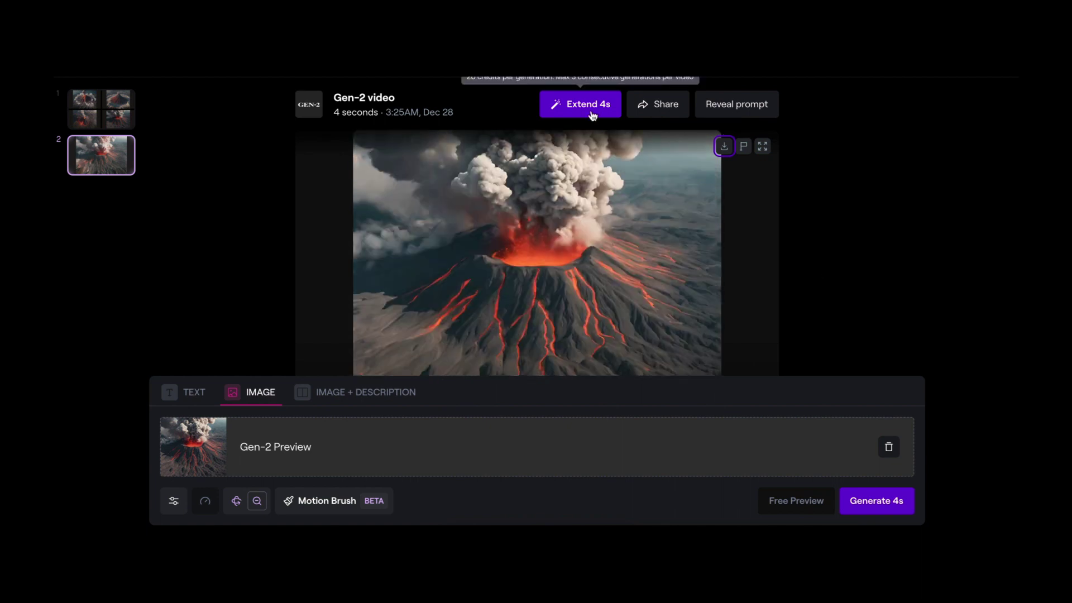
Extend the volcano video by another 4 seconds.
{"action": "left_click", "coordinate": [591, 113]}
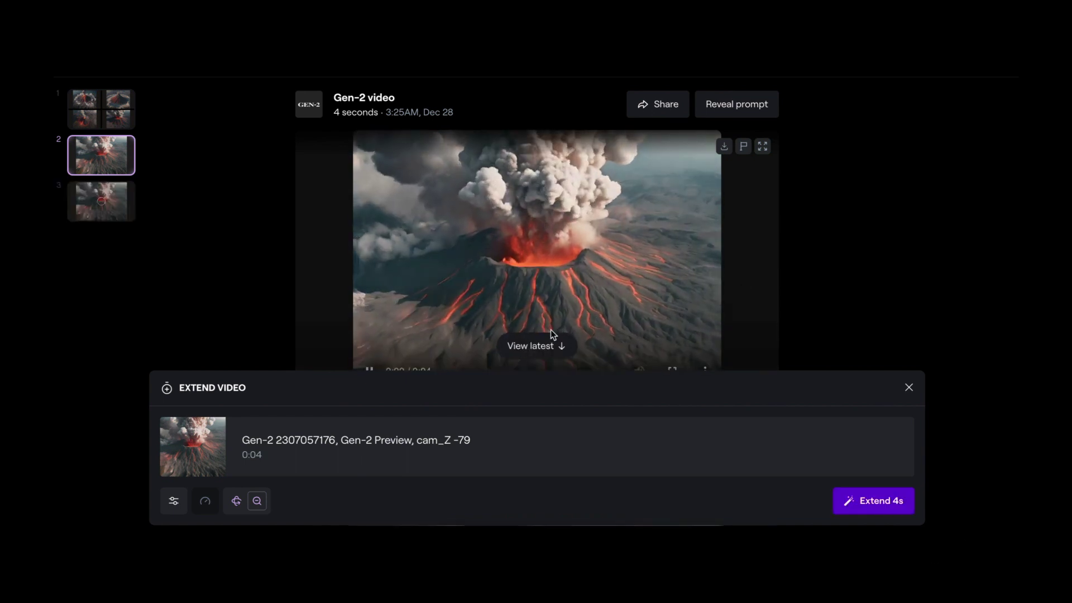
{"action": "left_click", "coordinate": [547, 345]}
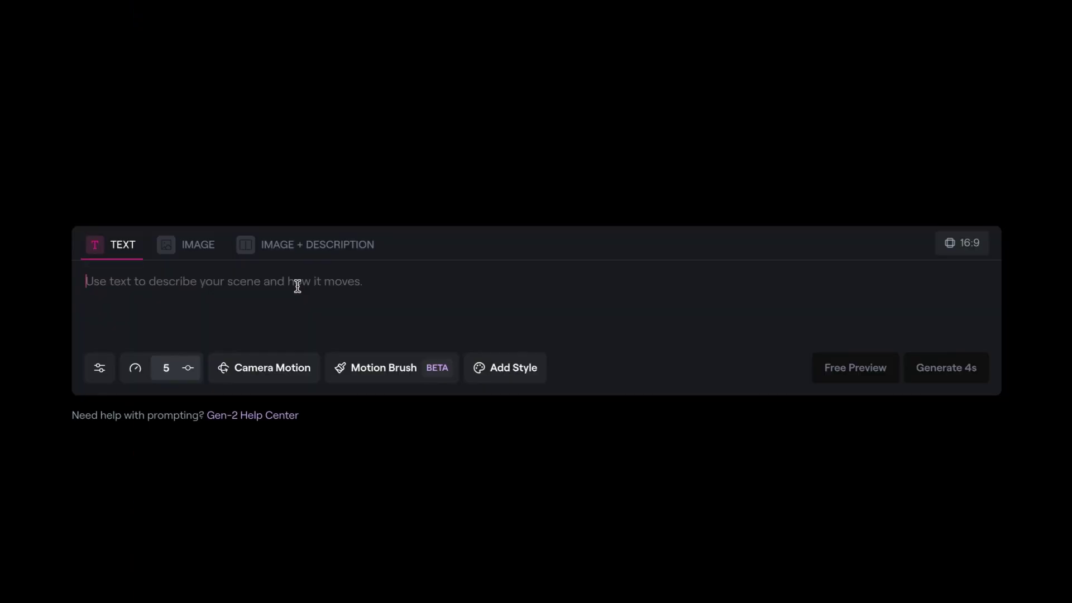
Describe 'a beautiful house in a snow covered neighbourhood' and raise general motion to 9.
{"action": "left_click", "coordinate": [298, 285]}
{"action": "type", "text": "a beautiful house in a snow cove"}
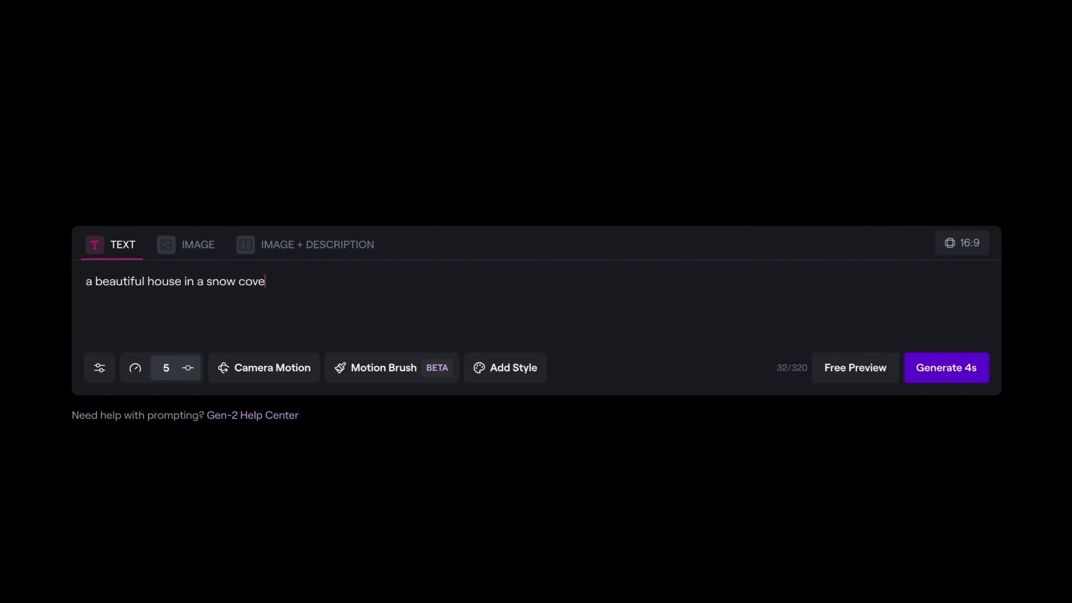
{"action": "type", "text": "red neighbourhood"}
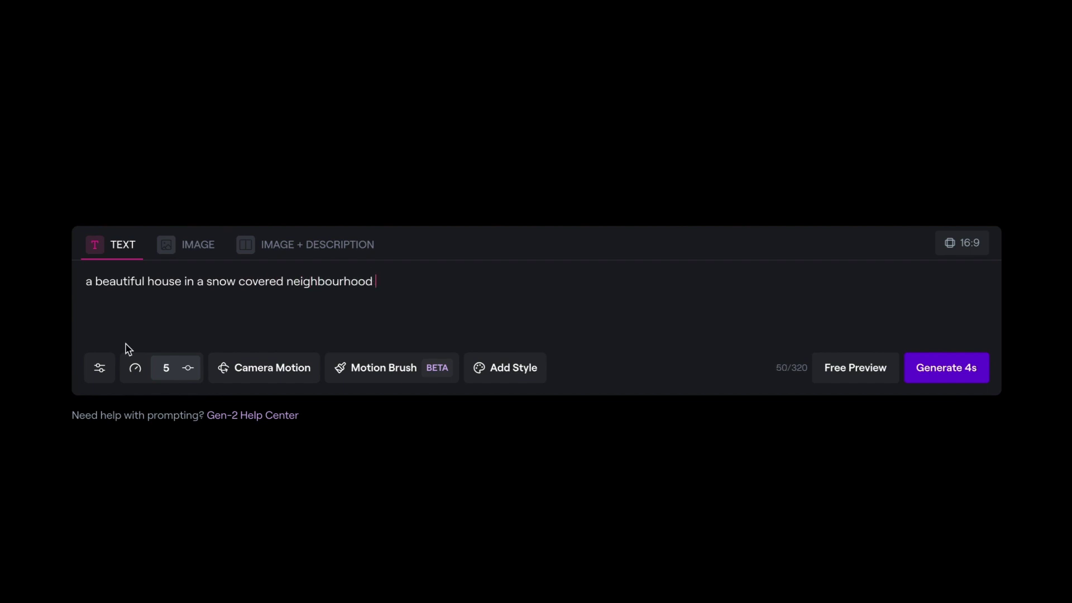
{"action": "left_click", "coordinate": [186, 370]}
{"action": "left_click_drag", "start_coordinate": [164, 480], "coordinate": [249, 480]}
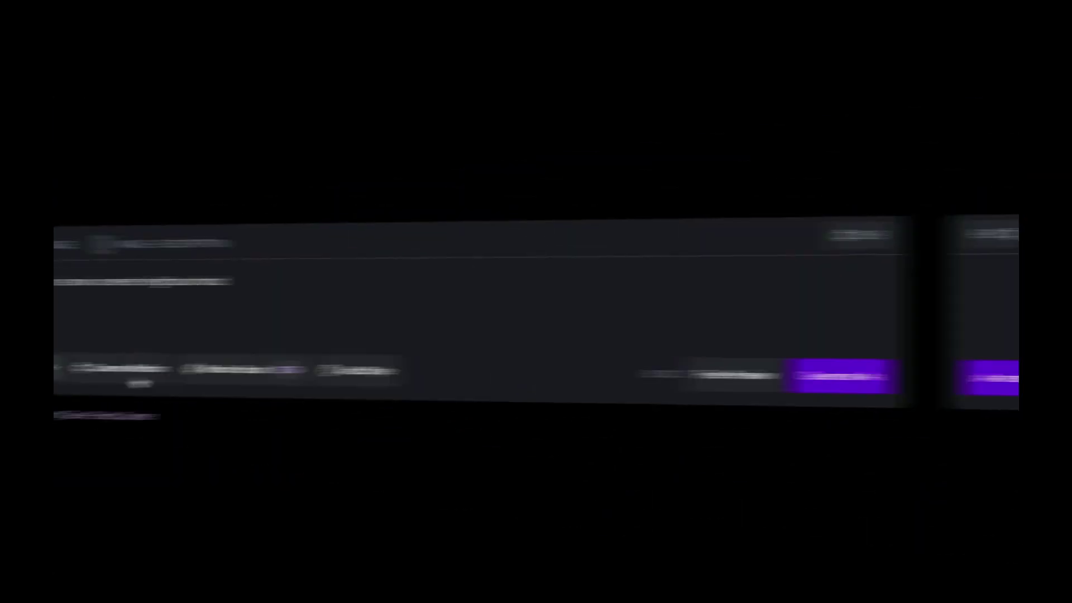
Save a camera motion tilt of -8.7.
{"action": "left_click", "coordinate": [283, 379]}
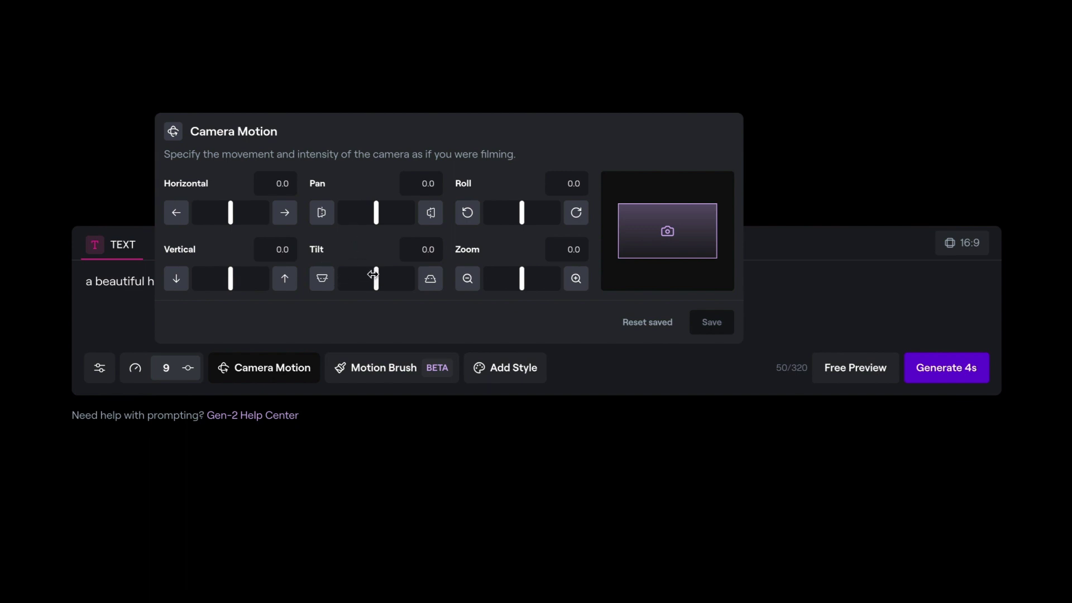
{"action": "left_click_drag", "start_coordinate": [377, 277], "coordinate": [344, 281]}
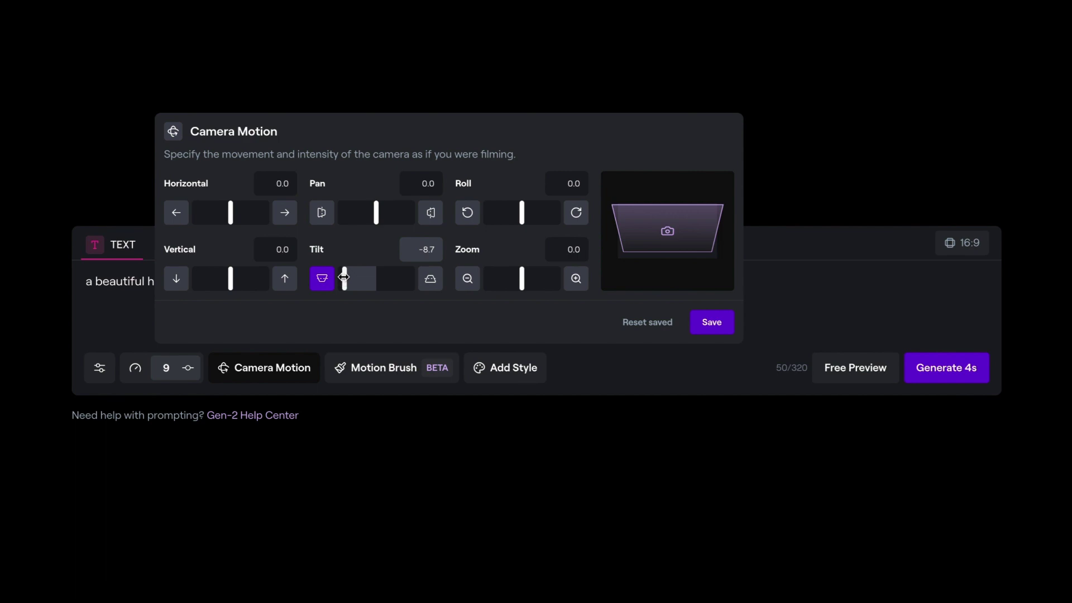
{"action": "left_click", "coordinate": [702, 326]}
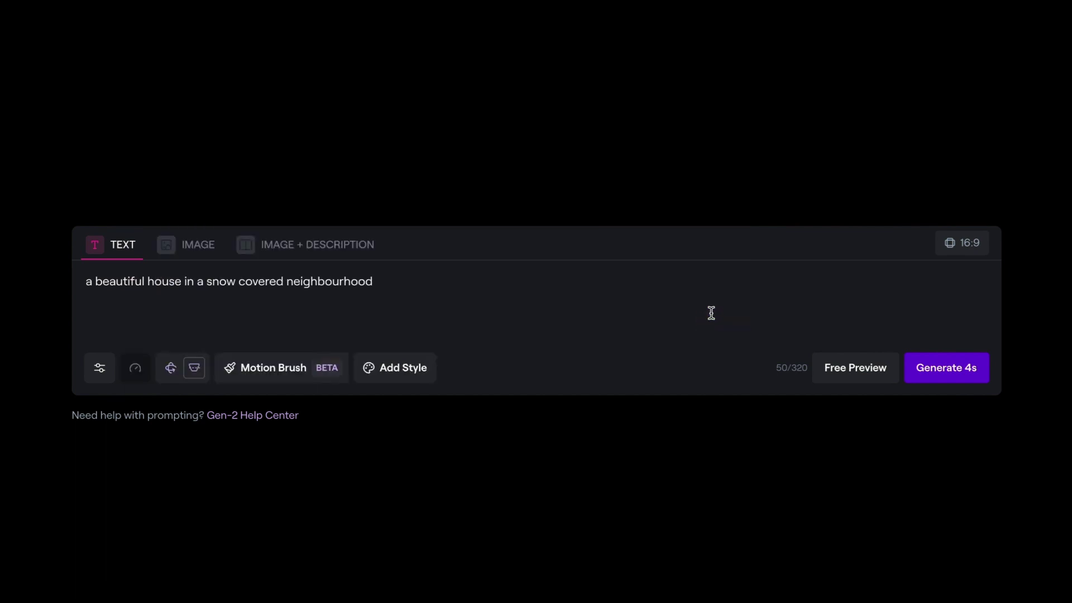
Generate free snowy-house previews and use the top-left still as the starting image.
{"action": "left_click", "coordinate": [971, 250]}
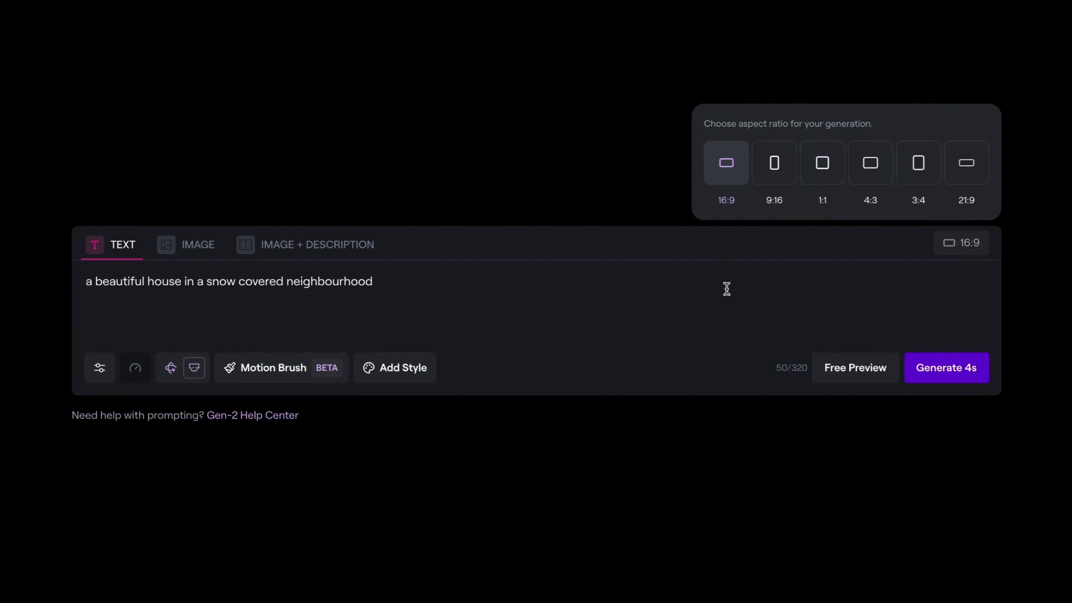
{"action": "left_click", "coordinate": [854, 379]}
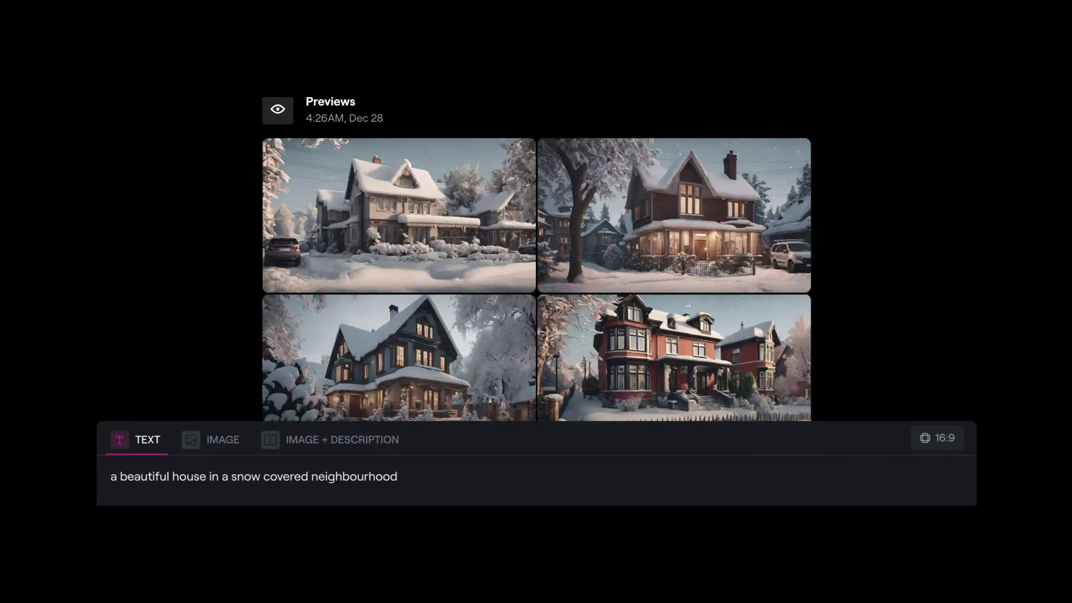
{"action": "scroll", "coordinate": [537, 251], "scroll_direction": "down", "scroll_amount": 1}
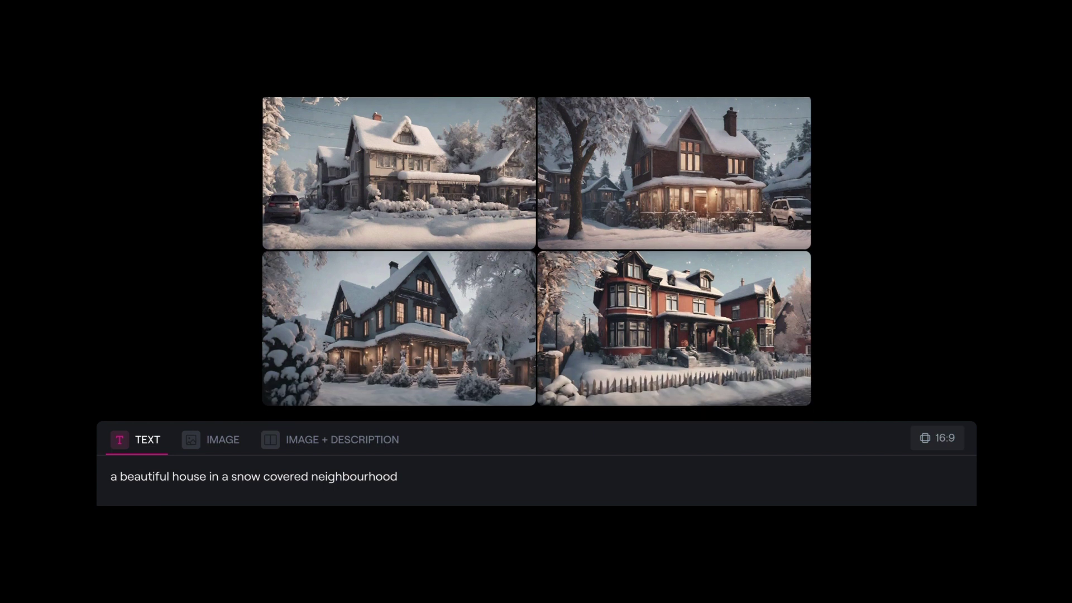
{"action": "scroll", "coordinate": [537, 260], "scroll_direction": "up", "scroll_amount": 1}
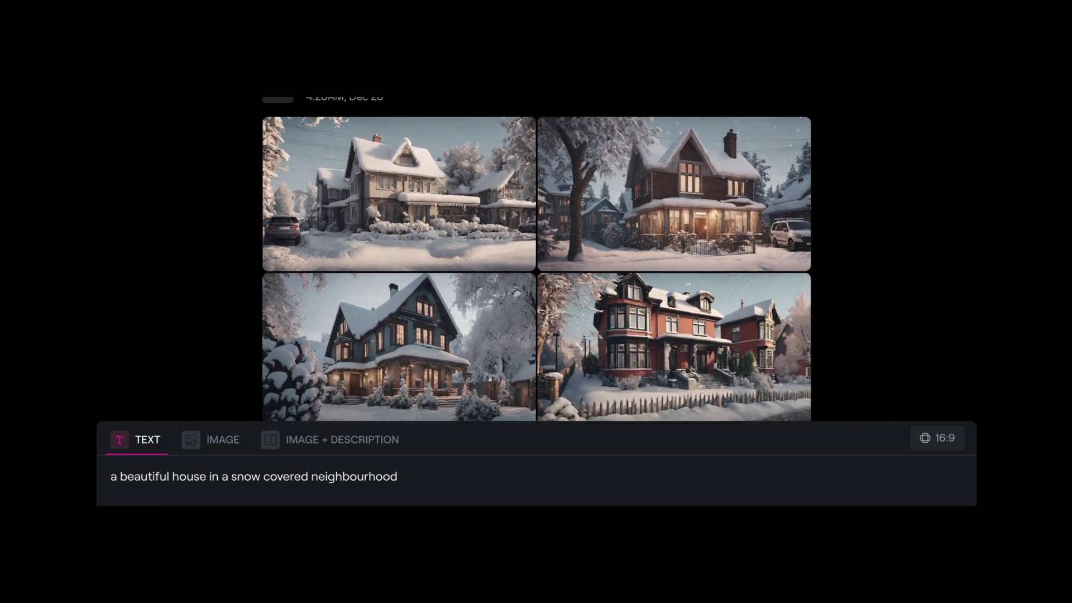
{"action": "scroll", "coordinate": [427, 344], "scroll_direction": "down", "scroll_amount": 1}
{"action": "mouse_move", "coordinate": [405, 235]}
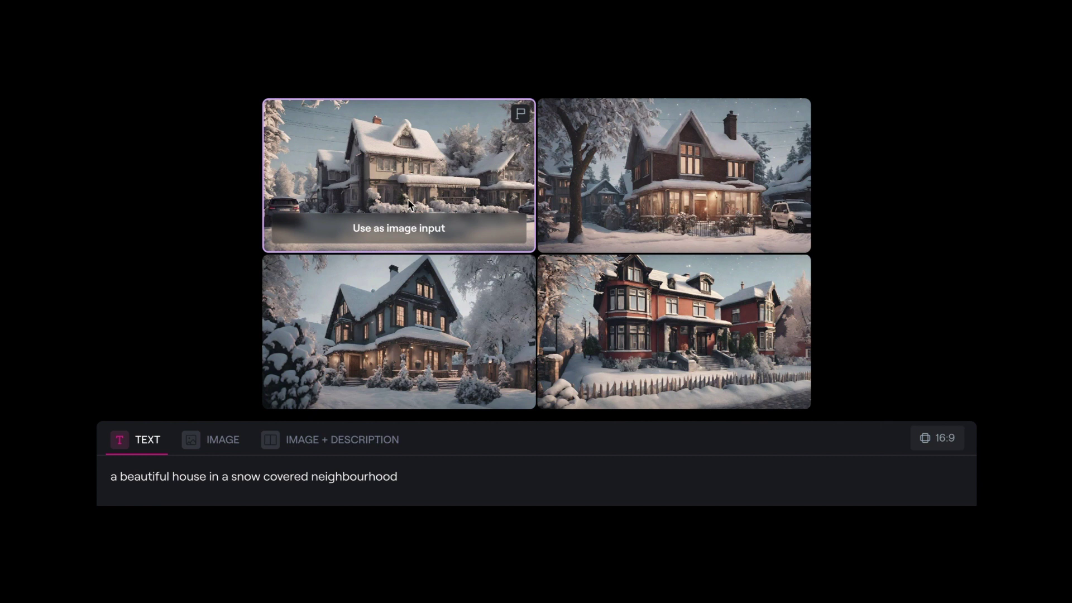
{"action": "left_click", "coordinate": [404, 226]}
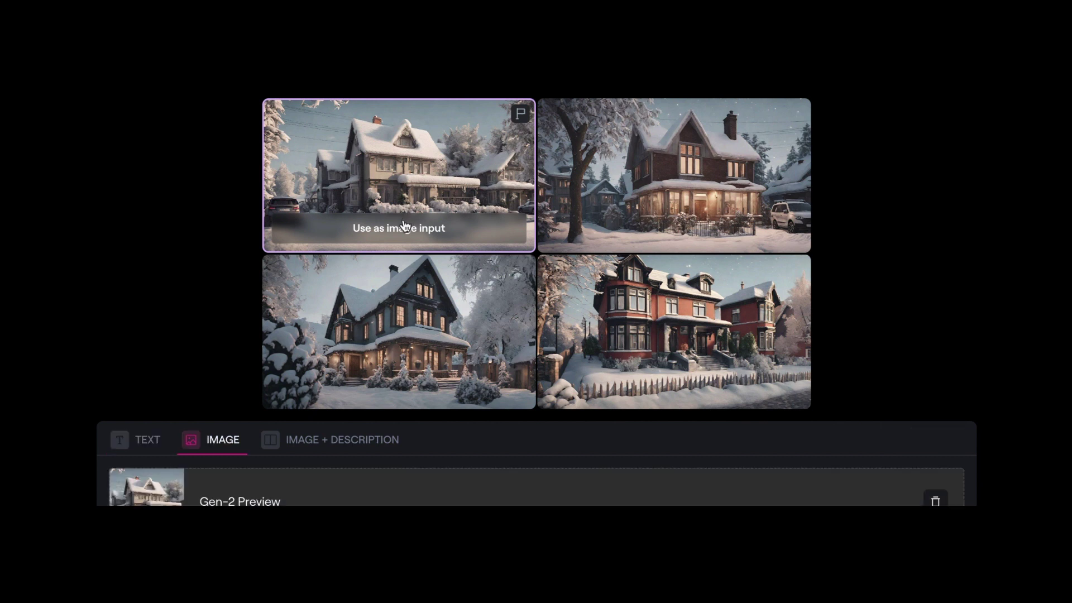
Start a 4-second video generation and jump to the newest video.
{"action": "scroll", "coordinate": [670, 380], "scroll_direction": "down", "scroll_amount": 2}
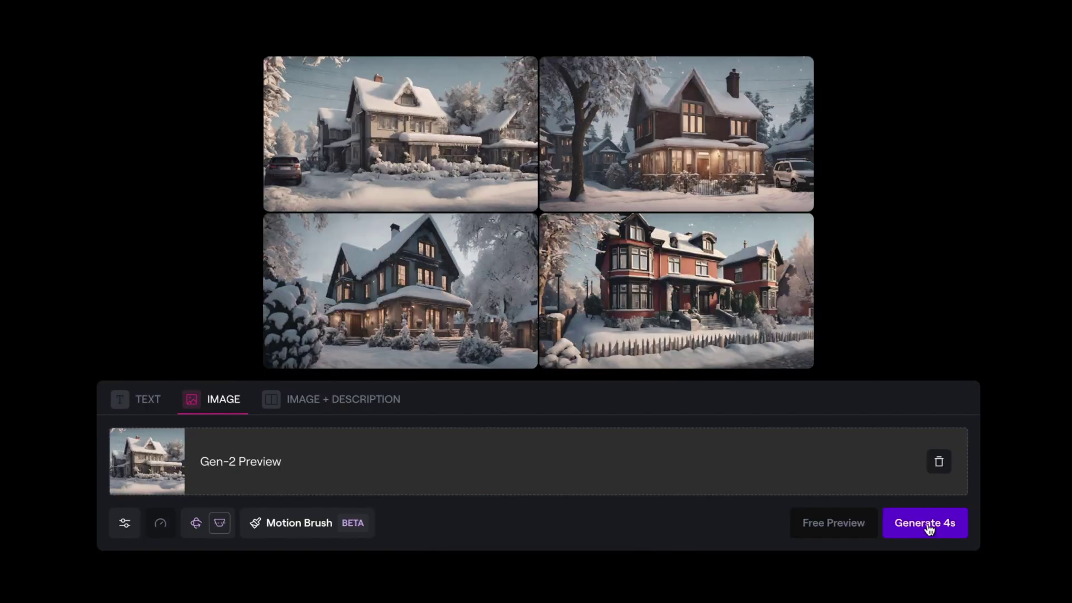
{"action": "left_click", "coordinate": [928, 529]}
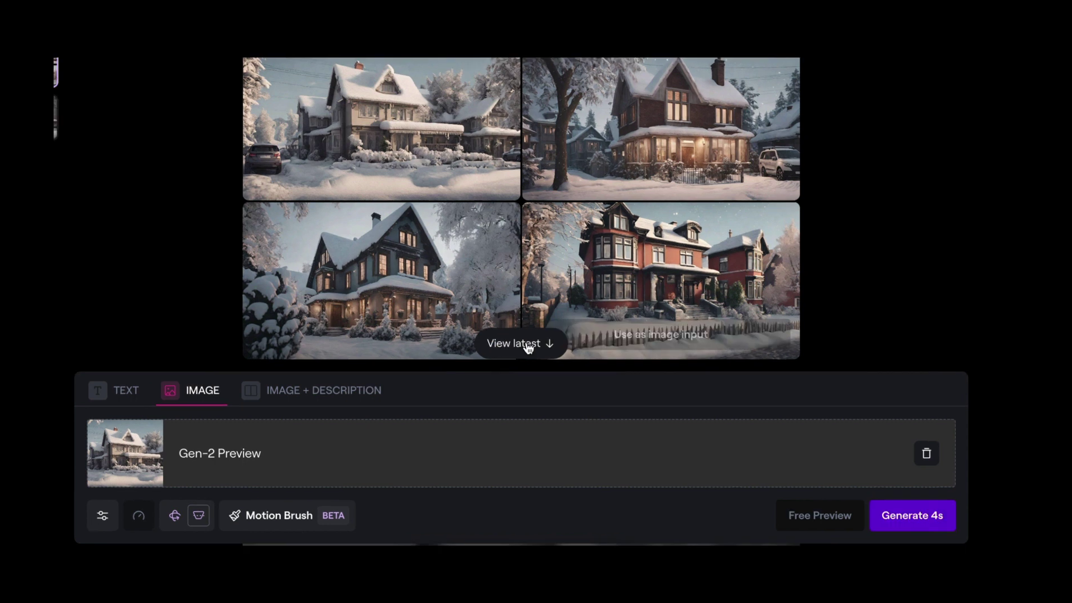
{"action": "left_click", "coordinate": [526, 342]}
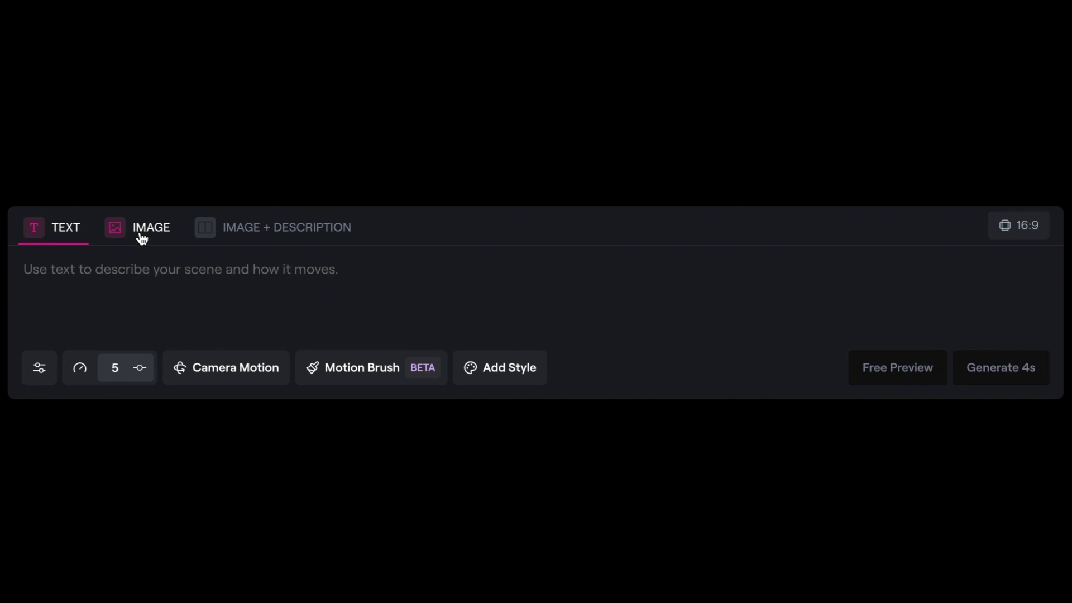
Switch to Image mode and upload cloudy day .png as the start image.
{"action": "left_click", "coordinate": [142, 232]}
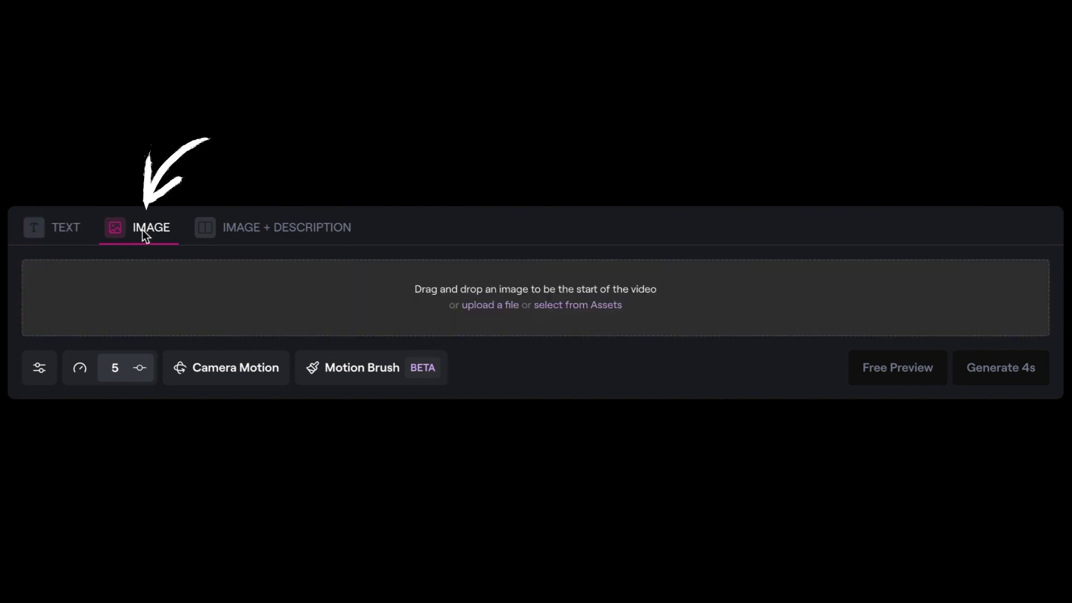
{"action": "left_click", "coordinate": [484, 306]}
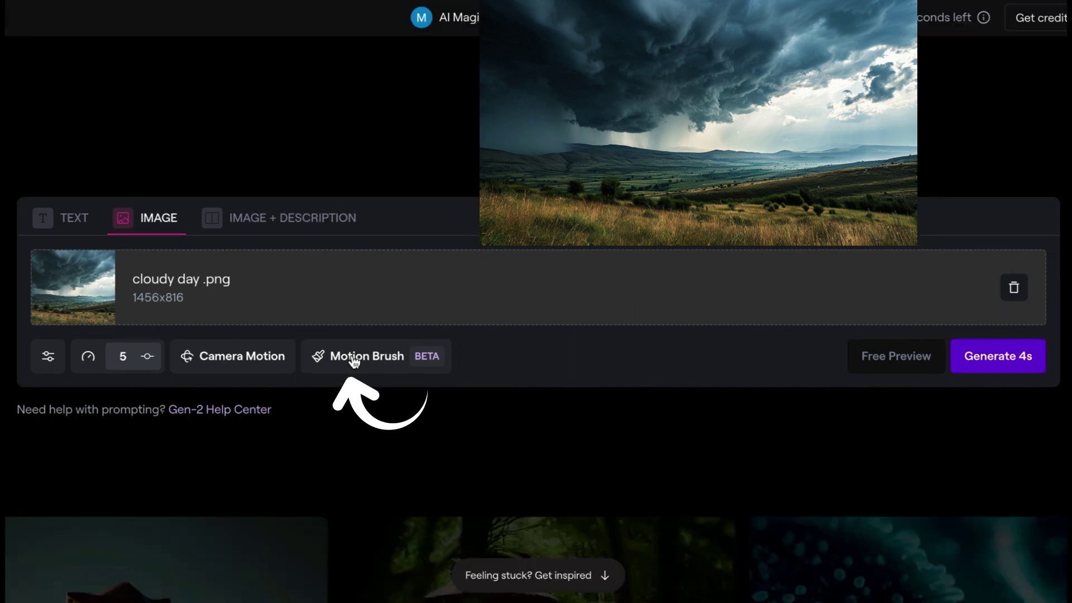
Paint the storm clouds with the Motion Brush and save a Horizontal drift of -6.8.
{"action": "left_click", "coordinate": [353, 359]}
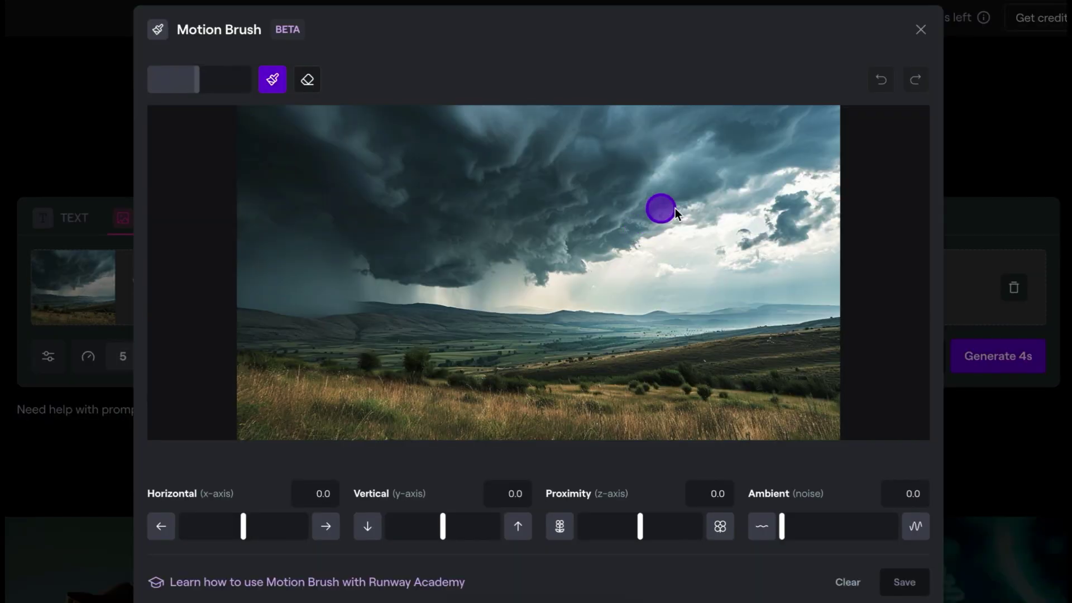
{"action": "mouse_move", "coordinate": [674, 209]}
{"action": "left_mouse_down"}
{"action": "mouse_move", "coordinate": [438, 198]}
{"action": "mouse_move", "coordinate": [444, 215]}
{"action": "mouse_move", "coordinate": [397, 233]}
{"action": "mouse_move", "coordinate": [589, 244]}
{"action": "mouse_move", "coordinate": [389, 213]}
{"action": "mouse_move", "coordinate": [462, 139]}
{"action": "mouse_move", "coordinate": [619, 133]}
{"action": "mouse_move", "coordinate": [646, 155]}
{"action": "mouse_move", "coordinate": [764, 185]}
{"action": "mouse_move", "coordinate": [525, 166]}
{"action": "mouse_move", "coordinate": [346, 197]}
{"action": "mouse_move", "coordinate": [773, 189]}
{"action": "mouse_move", "coordinate": [518, 164]}
{"action": "mouse_move", "coordinate": [364, 170]}
{"action": "mouse_move", "coordinate": [527, 166]}
{"action": "mouse_move", "coordinate": [444, 217]}
{"action": "mouse_move", "coordinate": [421, 216]}
{"action": "mouse_move", "coordinate": [455, 164]}
{"action": "mouse_move", "coordinate": [344, 156]}
{"action": "left_mouse_up"}
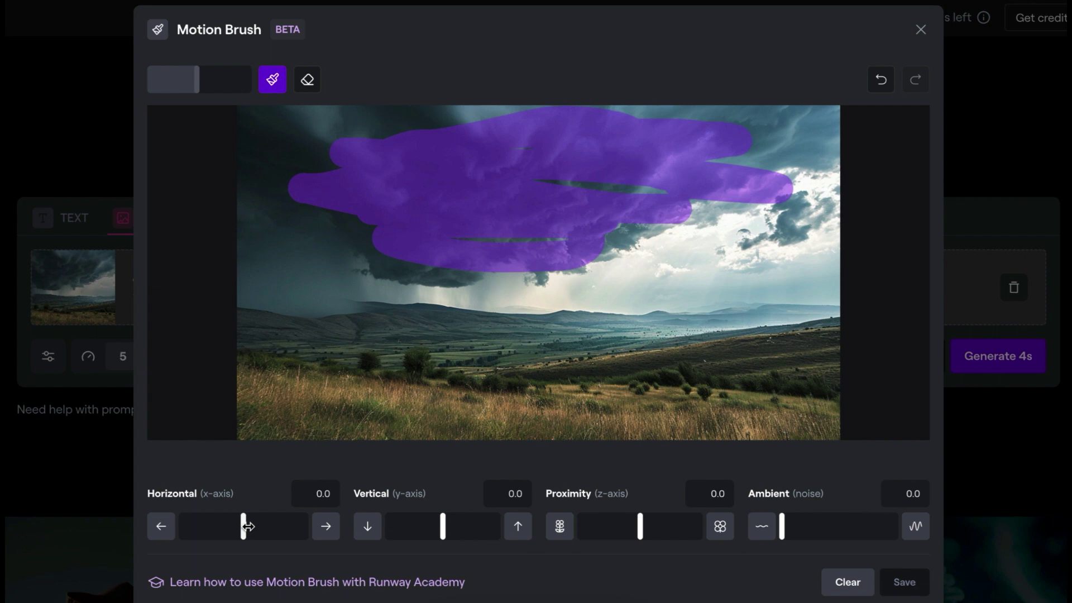
{"action": "left_click_drag", "start_coordinate": [248, 526], "coordinate": [200, 524]}
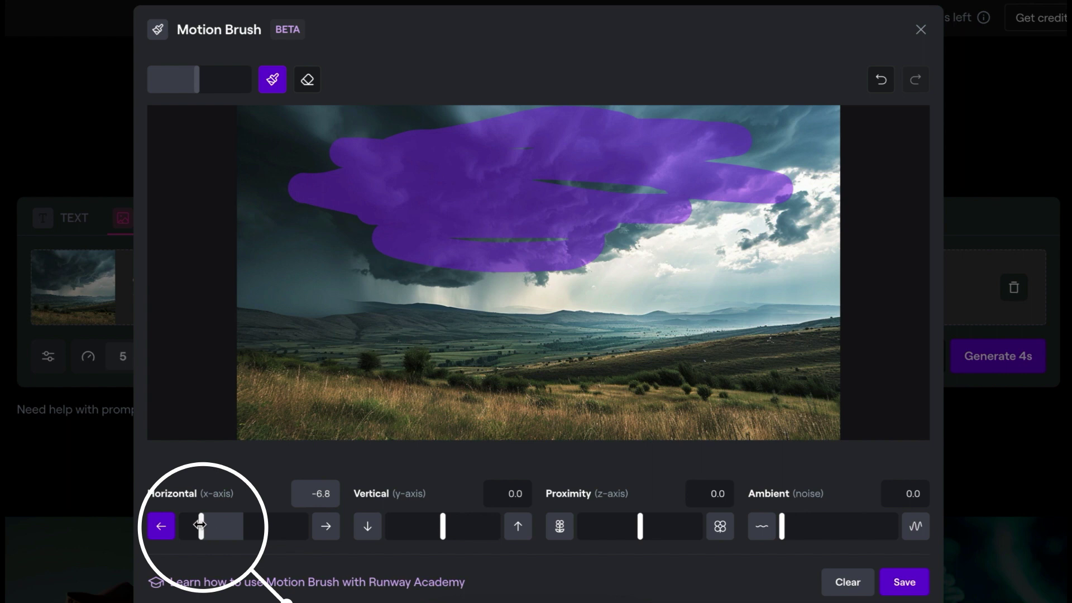
{"action": "left_click", "coordinate": [905, 582]}
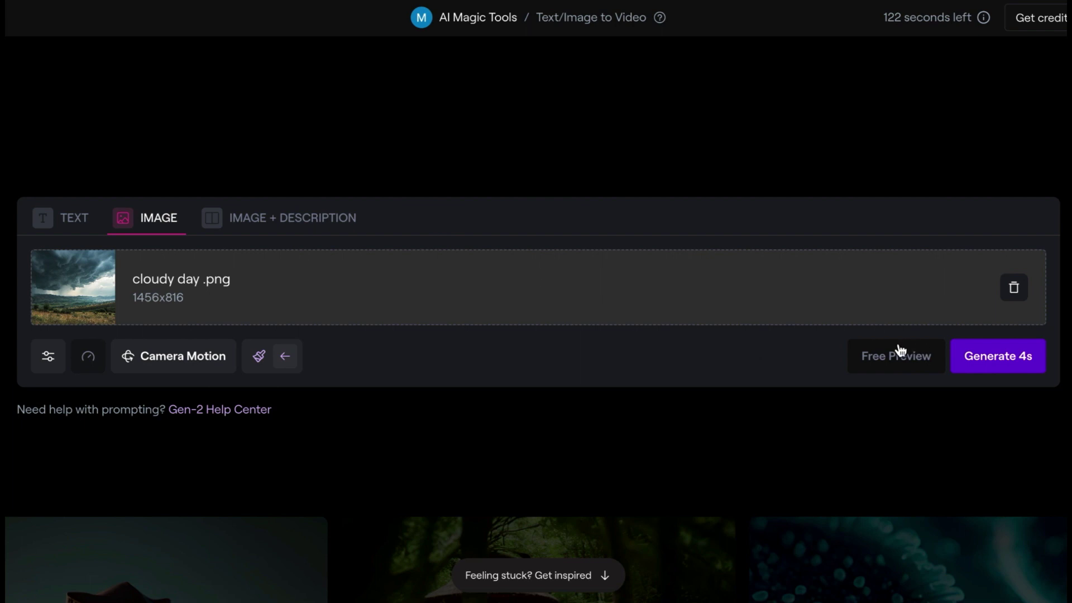
Start generating the 4-second storm cloud video.
{"action": "left_click", "coordinate": [1002, 358]}
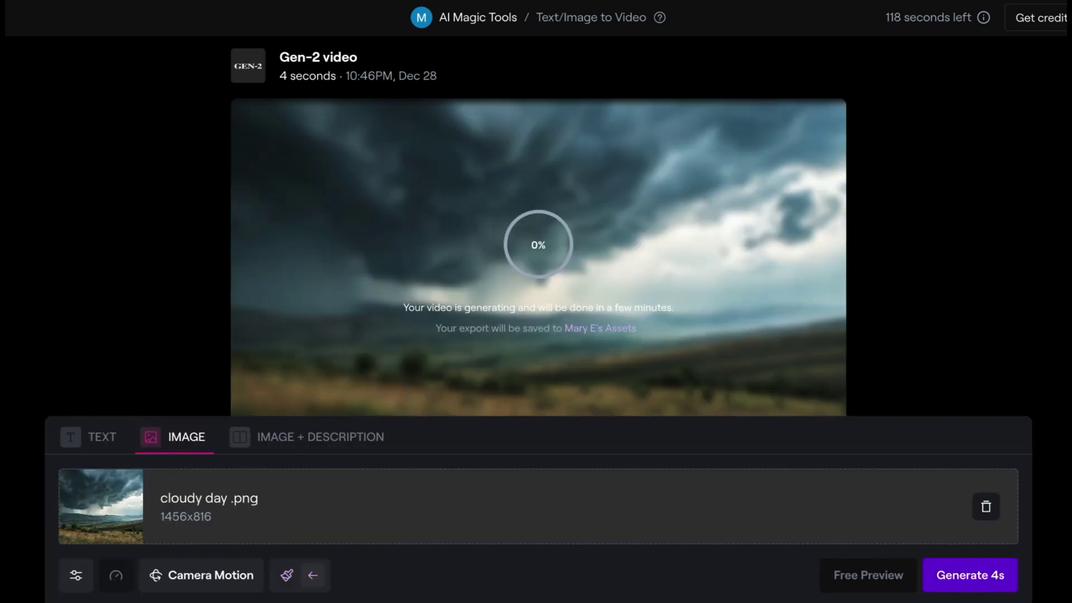
{"action": "scroll", "coordinate": [538, 228], "scroll_direction": "down", "scroll_amount": 1}
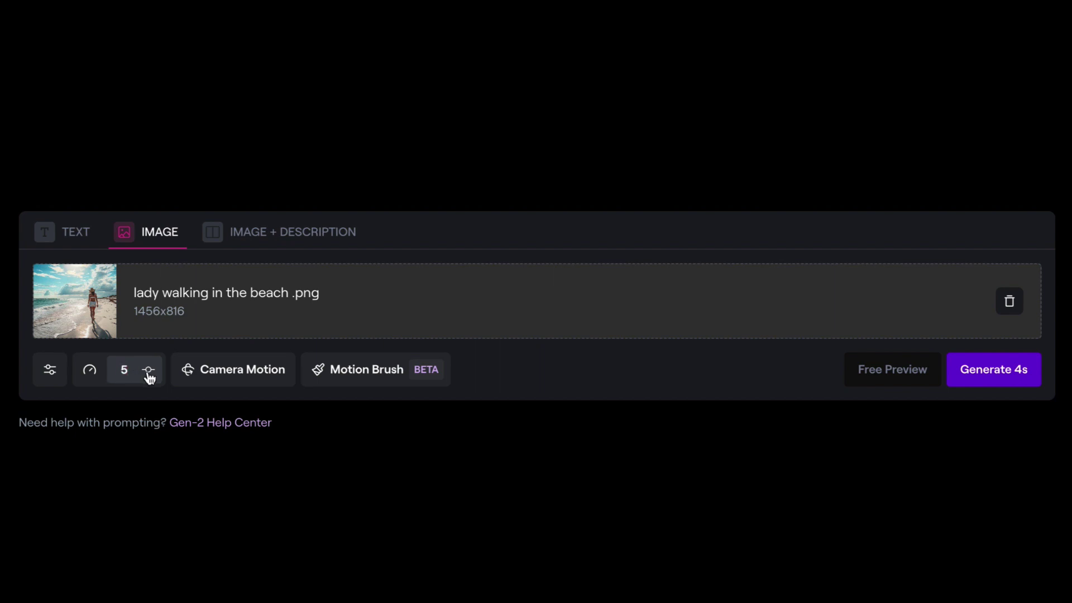
Raise General Motion from 5 to 8, leave Camera Motion unchanged, and open the beach image's Motion Brush.
{"action": "left_click", "coordinate": [149, 377]}
{"action": "left_click_drag", "start_coordinate": [126, 481], "coordinate": [196, 491]}
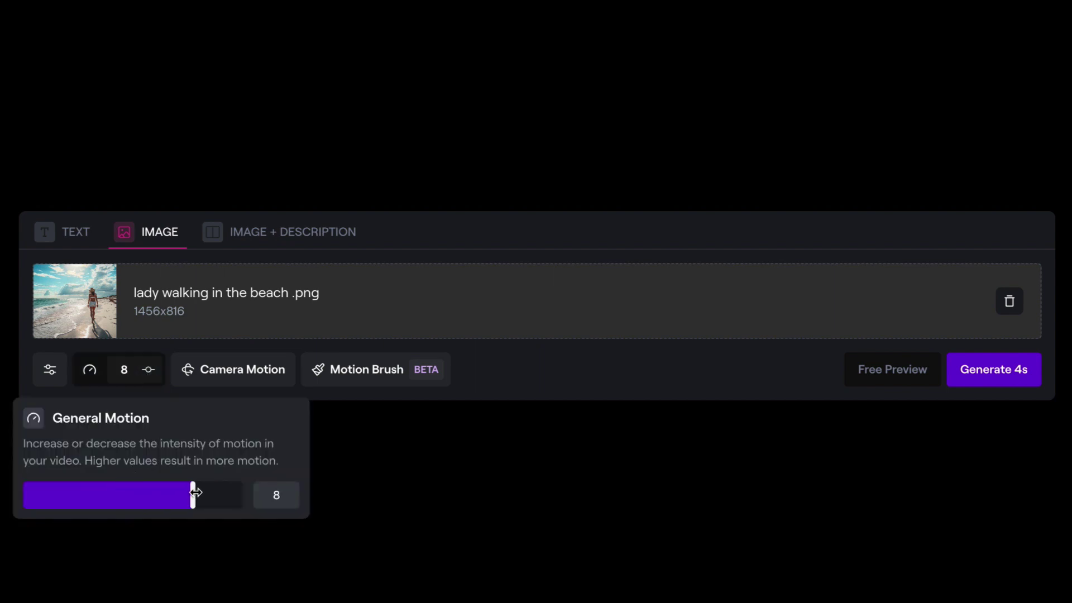
{"action": "left_click", "coordinate": [249, 373]}
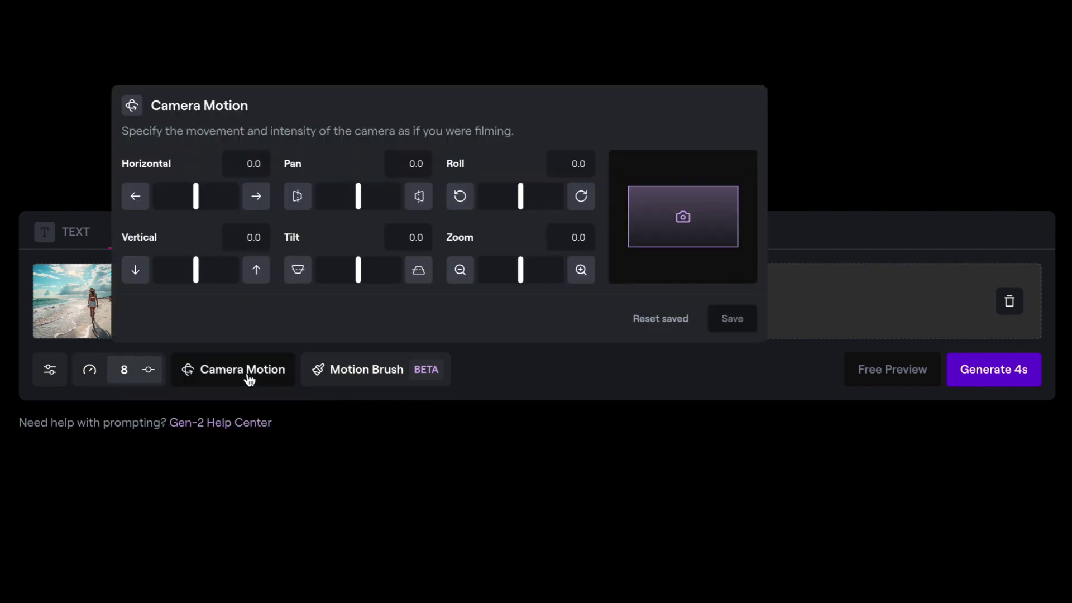
{"action": "left_click", "coordinate": [249, 378]}
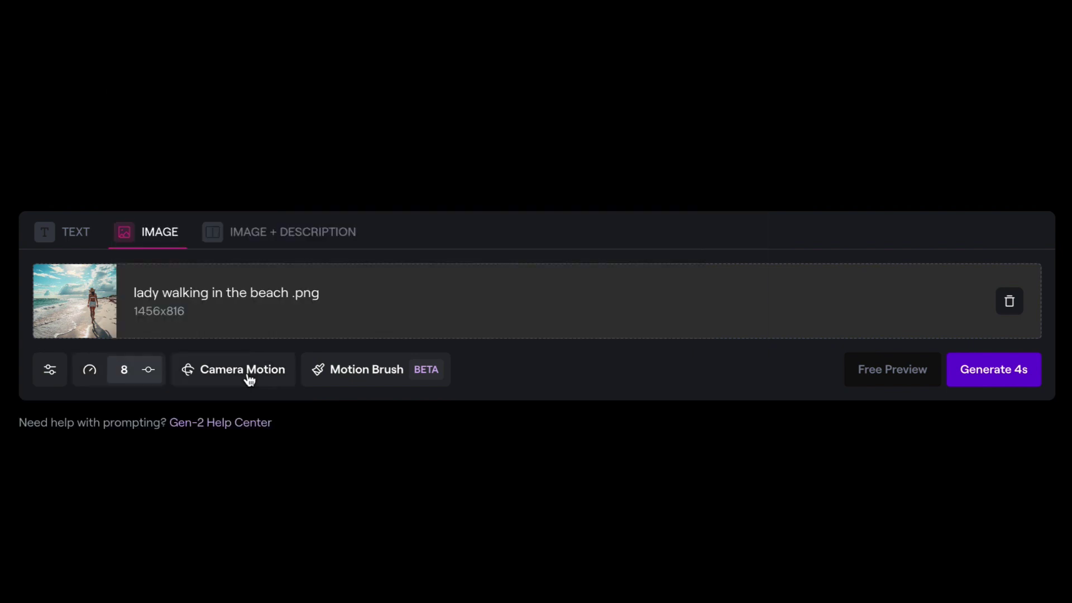
{"action": "left_click", "coordinate": [352, 374]}
Paint the surf and waves on the beach image and set their Vertical motion to 5.5.
{"action": "left_click", "coordinate": [490, 360]}
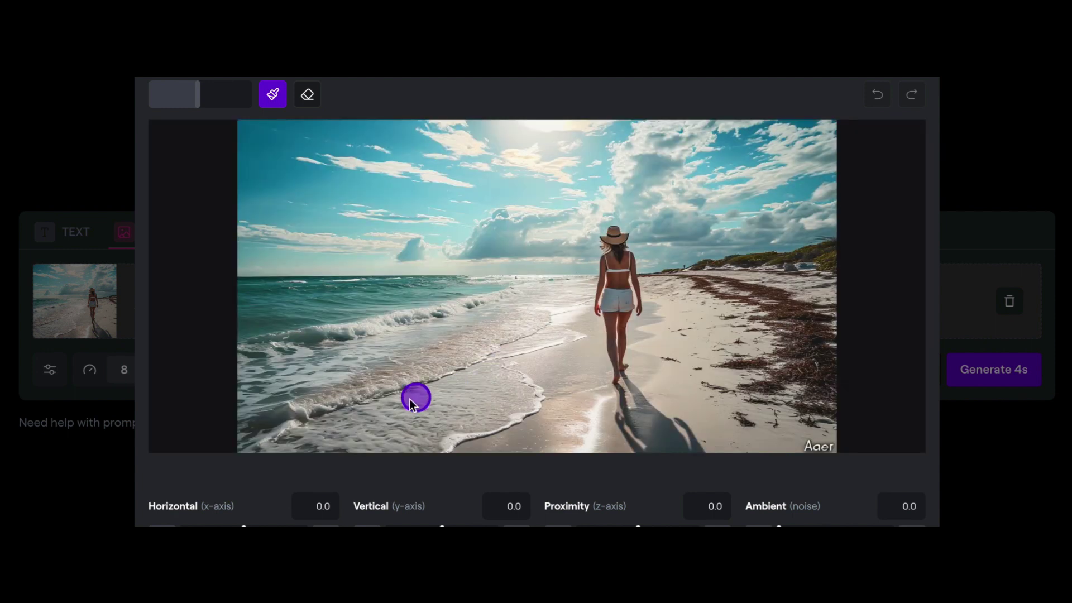
{"action": "mouse_move", "coordinate": [366, 415]}
{"action": "left_mouse_down"}
{"action": "mouse_move", "coordinate": [549, 294]}
{"action": "mouse_move", "coordinate": [345, 381]}
{"action": "mouse_move", "coordinate": [388, 342]}
{"action": "mouse_move", "coordinate": [449, 322]}
{"action": "mouse_move", "coordinate": [316, 357]}
{"action": "mouse_move", "coordinate": [465, 279]}
{"action": "mouse_move", "coordinate": [362, 304]}
{"action": "mouse_move", "coordinate": [528, 295]}
{"action": "mouse_move", "coordinate": [444, 292]}
{"action": "mouse_move", "coordinate": [349, 310]}
{"action": "mouse_move", "coordinate": [377, 274]}
{"action": "left_mouse_up"}
{"action": "mouse_move", "coordinate": [280, 292]}
{"action": "left_mouse_down"}
{"action": "mouse_move", "coordinate": [270, 365]}
{"action": "mouse_move", "coordinate": [287, 370]}
{"action": "mouse_move", "coordinate": [311, 316]}
{"action": "mouse_move", "coordinate": [400, 422]}
{"action": "mouse_move", "coordinate": [502, 425]}
{"action": "left_mouse_up"}
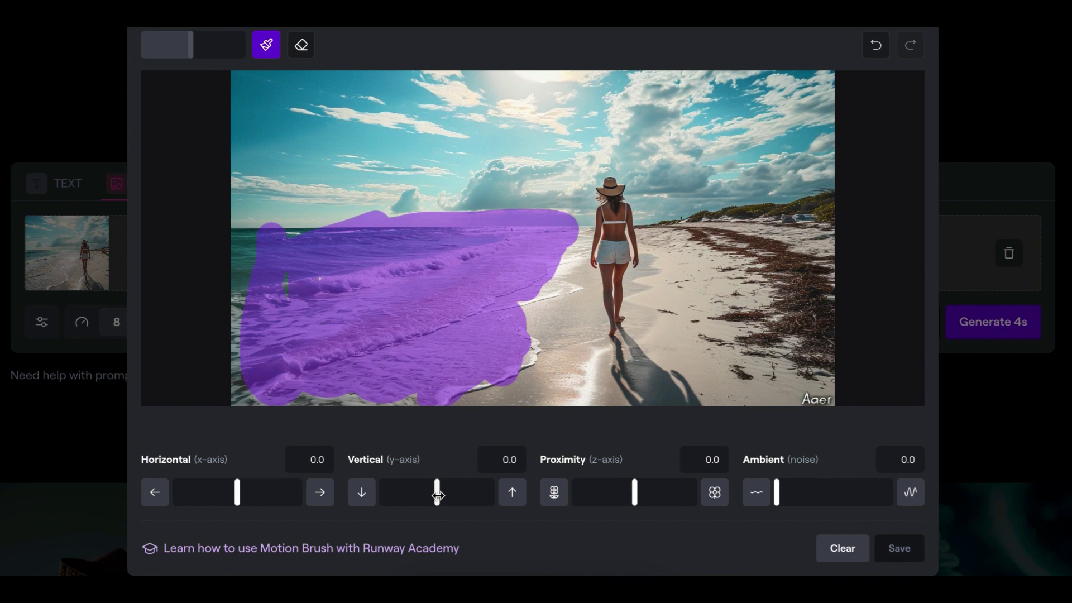
{"action": "left_click_drag", "start_coordinate": [437, 494], "coordinate": [468, 494]}
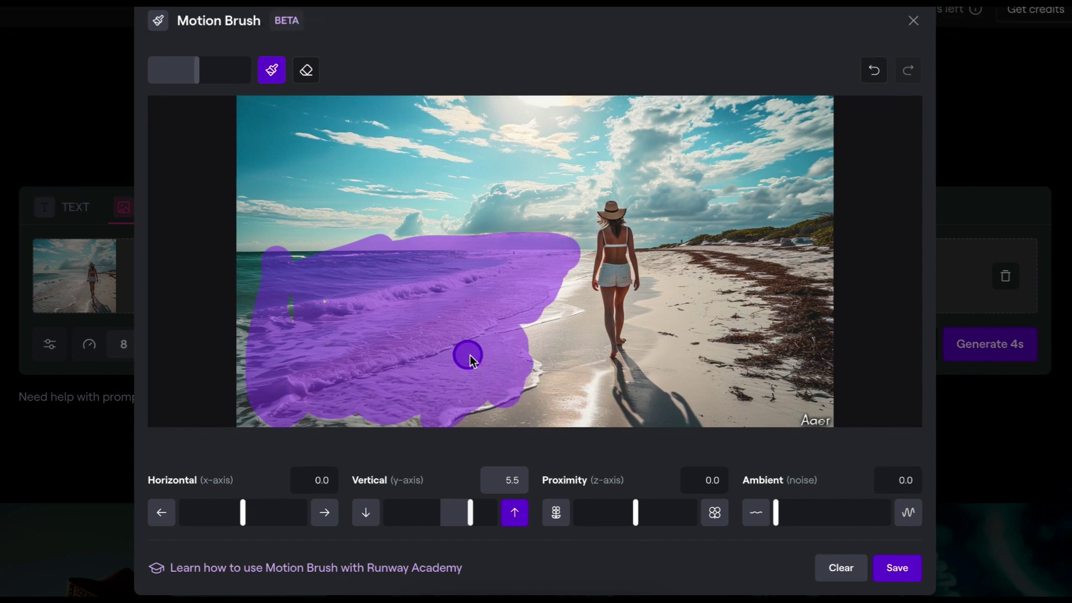
Touch up the shoreline edge with a smaller brush, save, and generate the 4-second beach video.
{"action": "left_click_drag", "start_coordinate": [198, 71], "coordinate": [197, 71]}
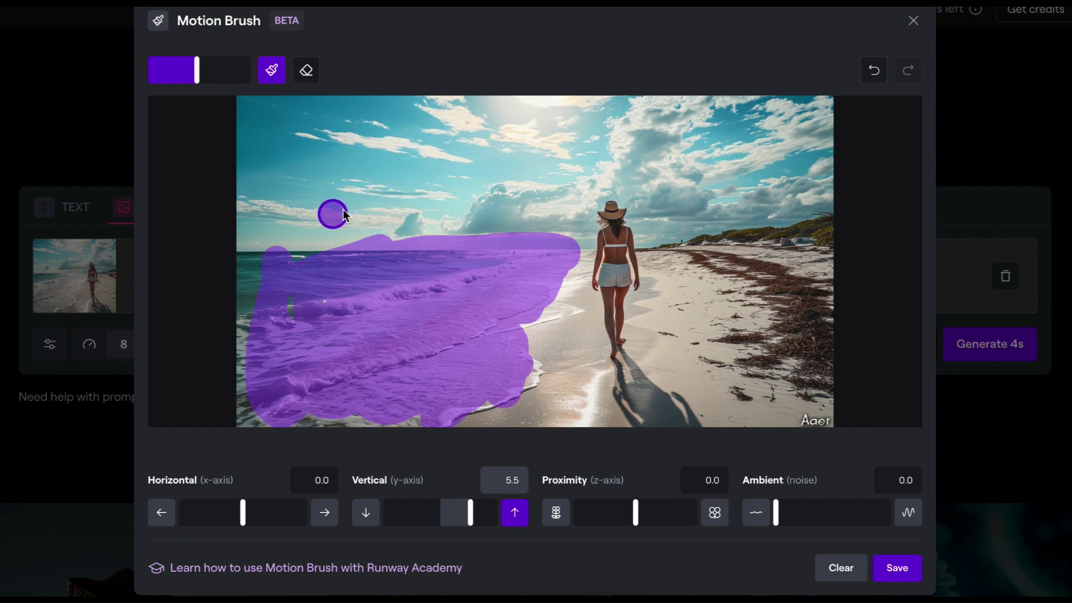
{"action": "left_click_drag", "start_coordinate": [197, 70], "coordinate": [170, 69]}
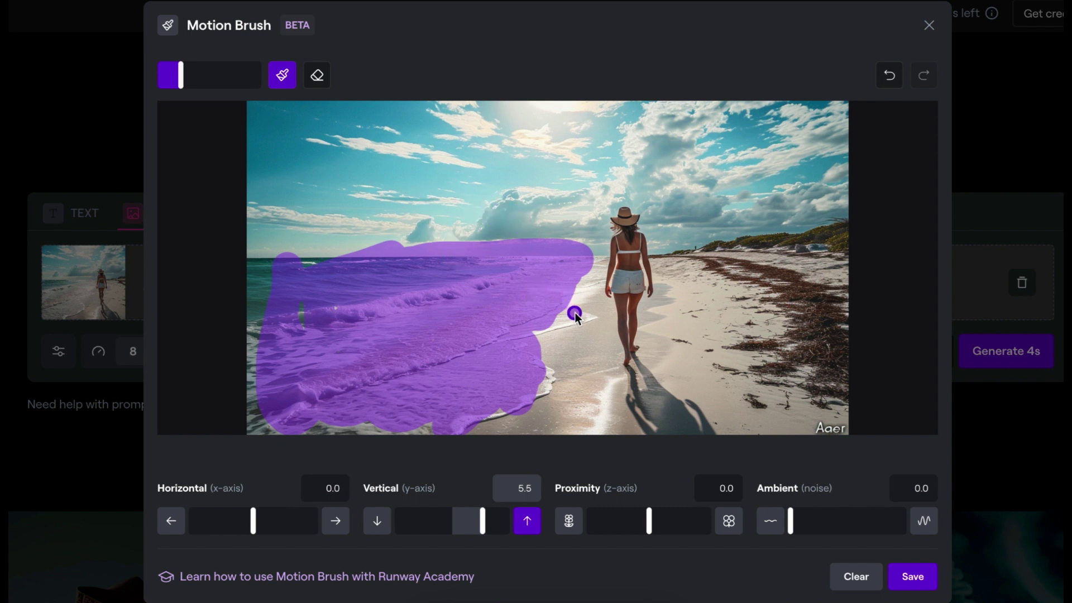
{"action": "left_click_drag", "start_coordinate": [571, 310], "coordinate": [582, 312]}
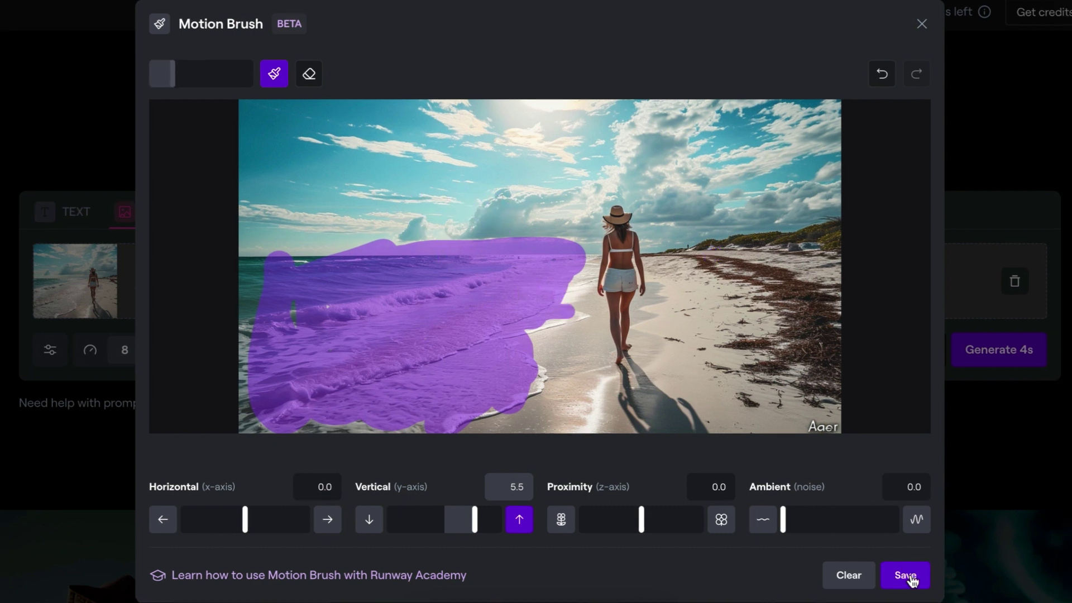
{"action": "left_click", "coordinate": [905, 575]}
{"action": "left_click", "coordinate": [985, 373]}
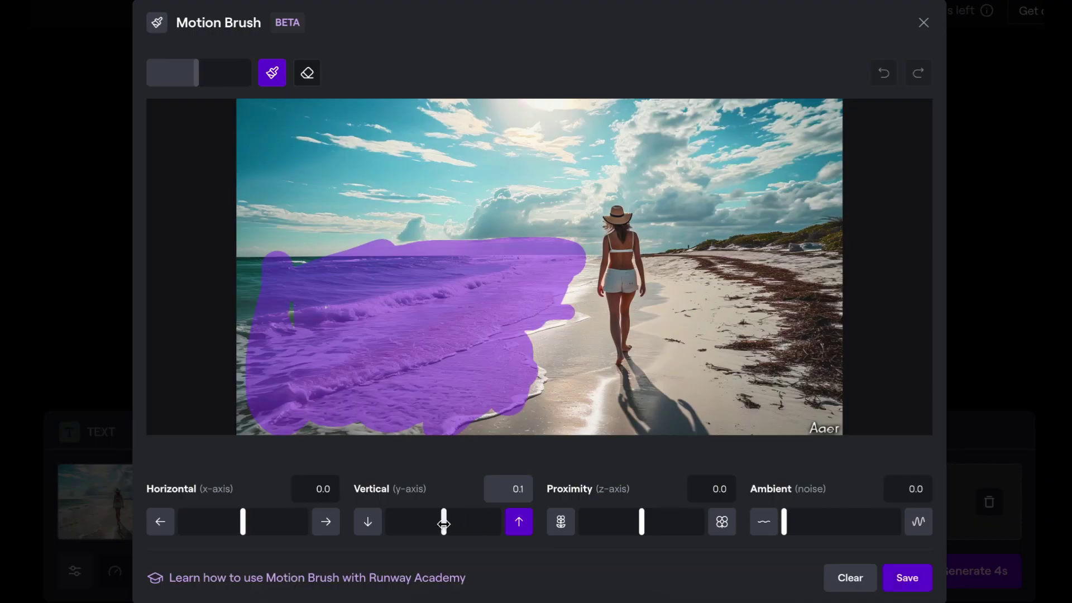
Change the waves to Horizontal 8.1 with Vertical 0, save, generate, and view the latest video.
{"action": "left_click_drag", "start_coordinate": [244, 521], "coordinate": [296, 525]}
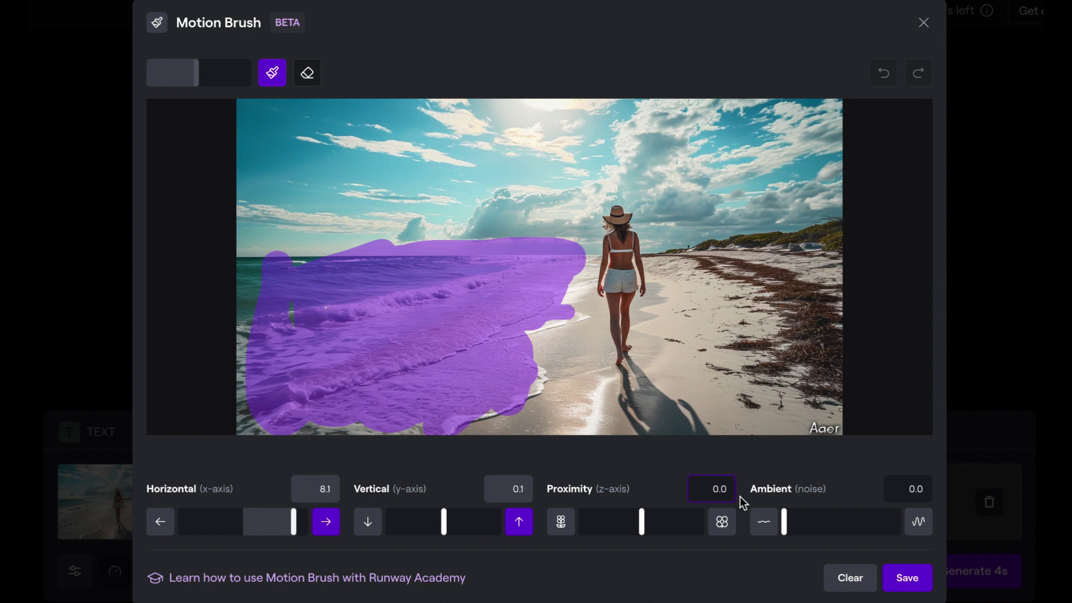
{"action": "left_click_drag", "start_coordinate": [445, 522], "coordinate": [443, 518]}
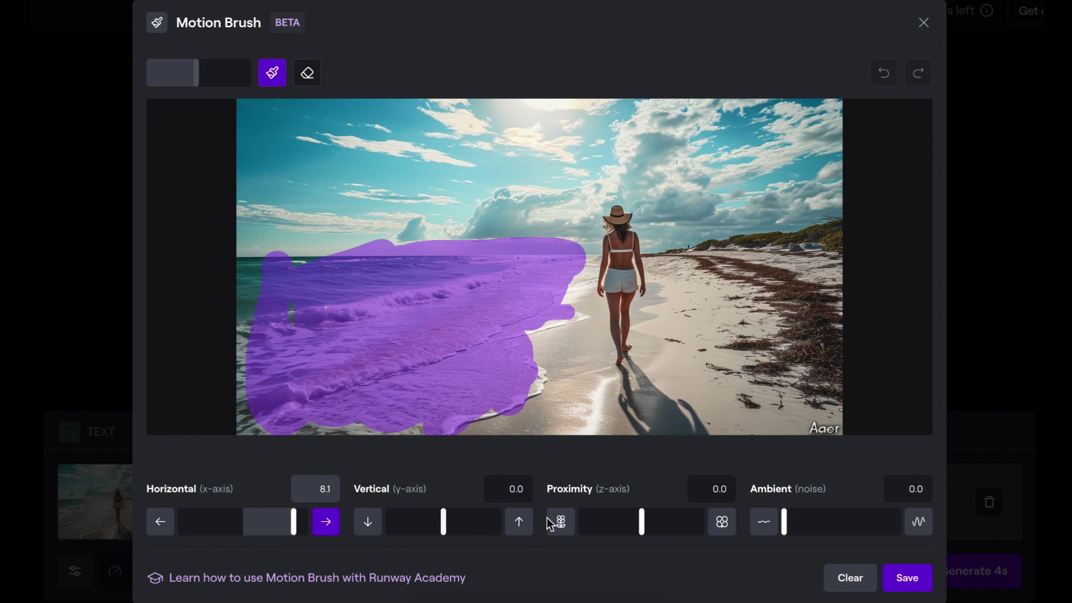
{"action": "left_click", "coordinate": [907, 577]}
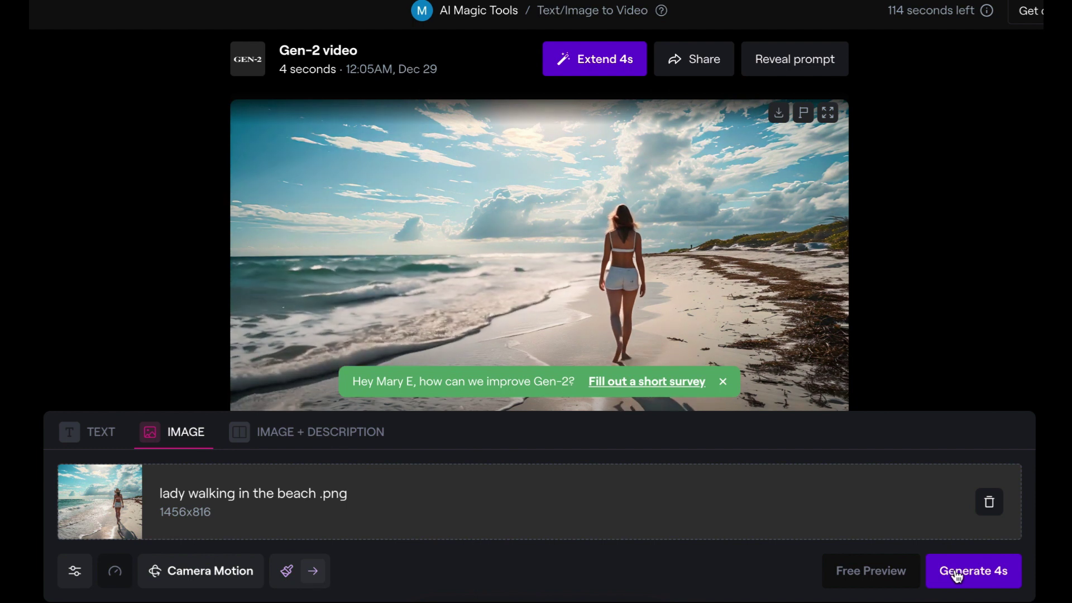
{"action": "left_click", "coordinate": [957, 574]}
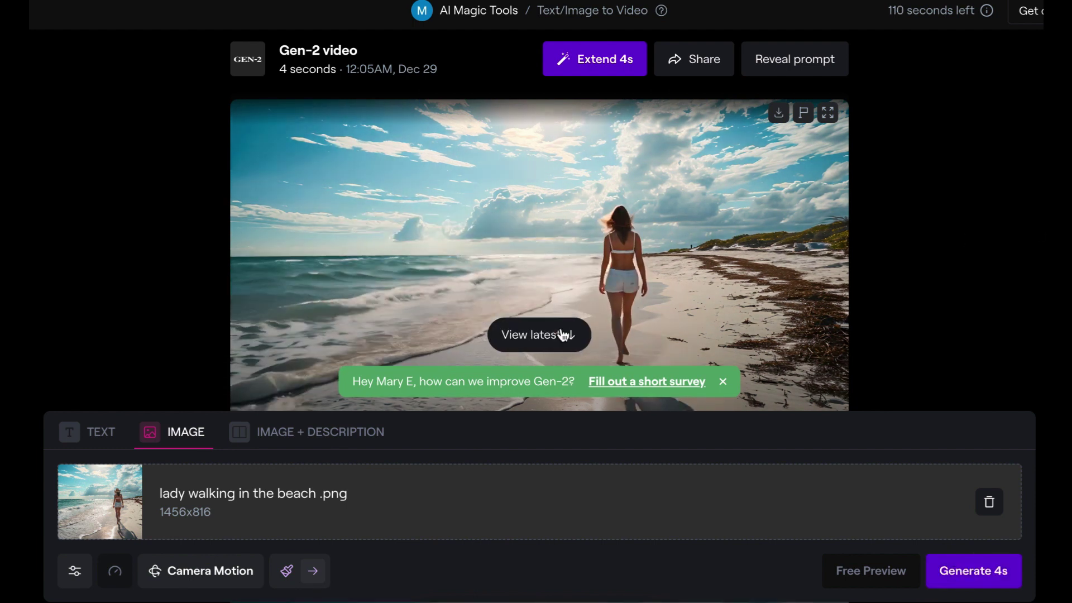
{"action": "left_click", "coordinate": [539, 335]}
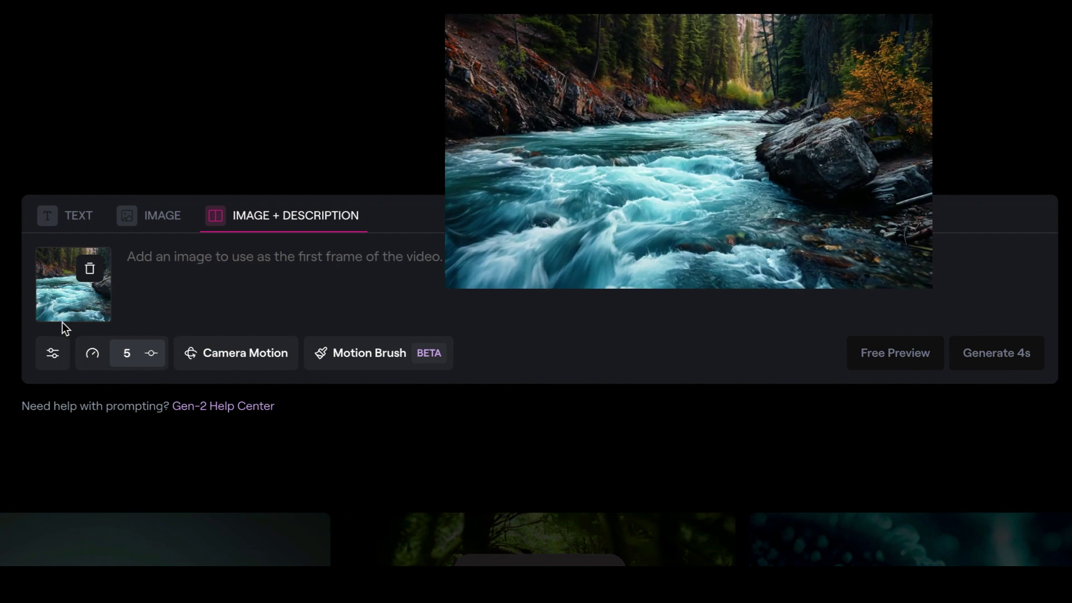
Set General Motion for the forest river image to 9.
{"action": "left_click", "coordinate": [126, 352]}
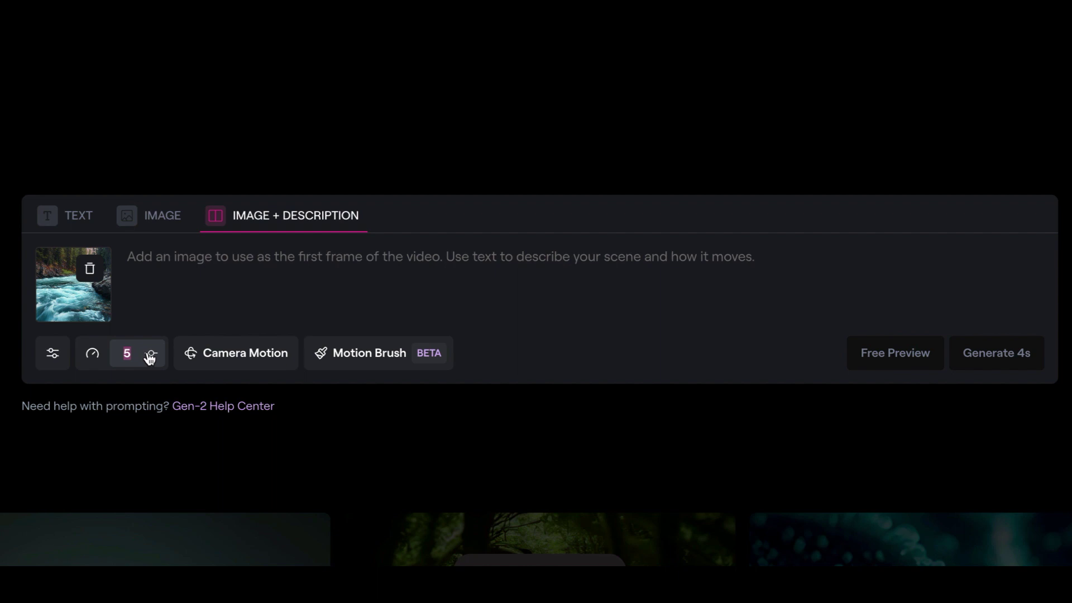
{"action": "left_click", "coordinate": [150, 356]}
{"action": "left_click", "coordinate": [125, 473]}
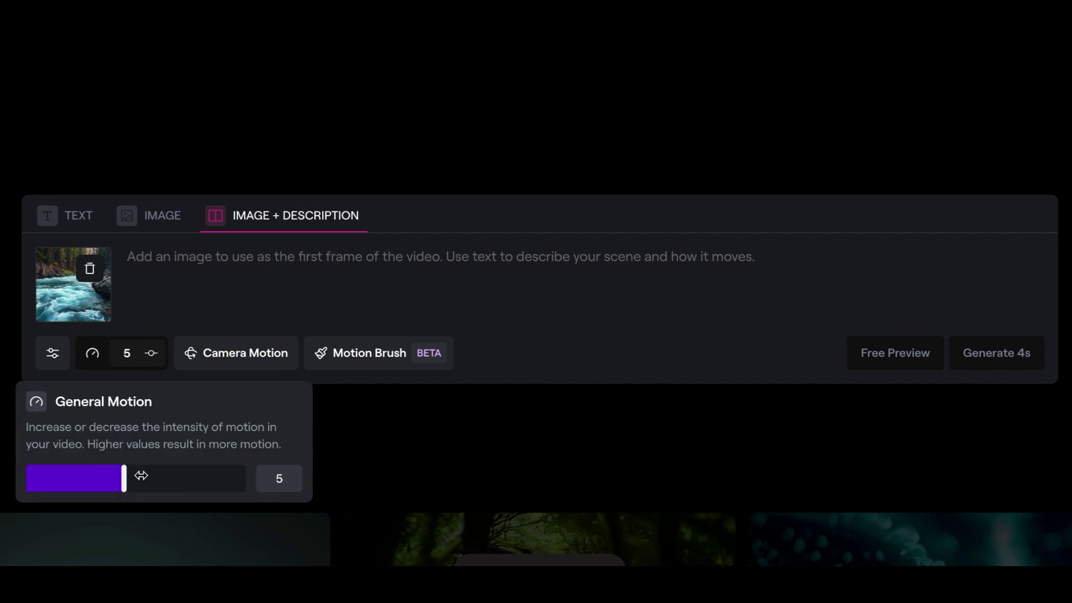
{"action": "left_click_drag", "start_coordinate": [141, 475], "coordinate": [211, 478]}
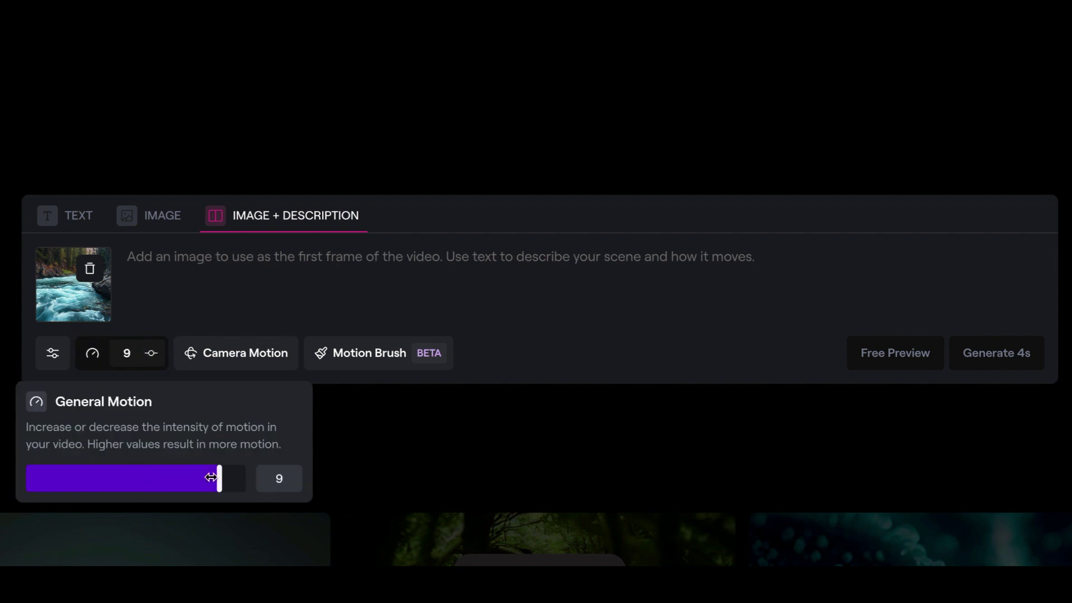
{"action": "left_click", "coordinate": [313, 313]}
Add a camera Zoom of 8.1, describe a river flowing fast through the forest, and generate.
{"action": "left_click", "coordinate": [257, 352]}
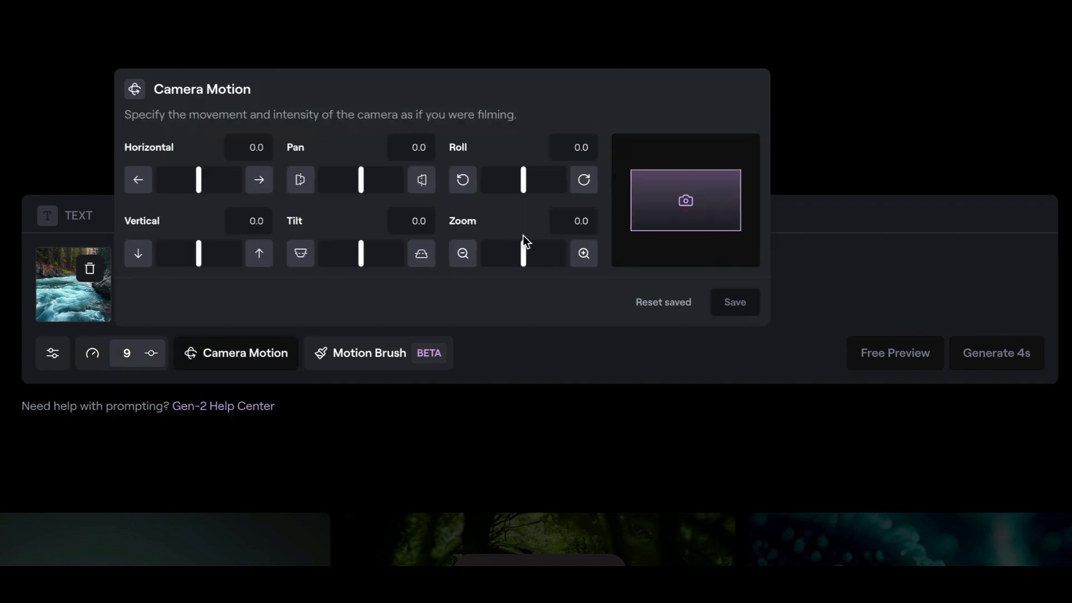
{"action": "left_click_drag", "start_coordinate": [523, 252], "coordinate": [559, 254]}
{"action": "left_click", "coordinate": [747, 308]}
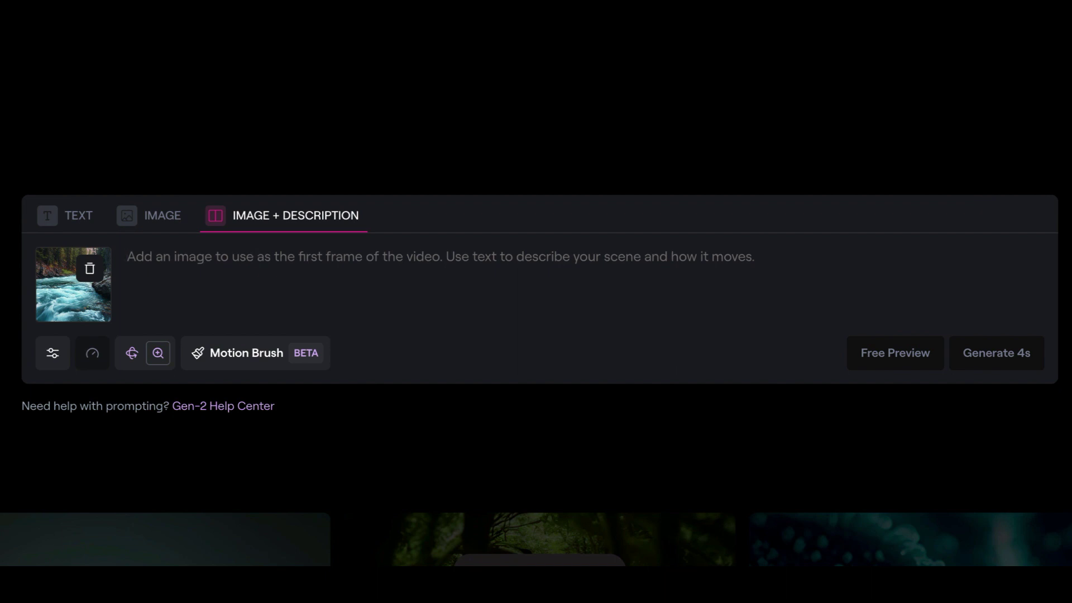
{"action": "type", "text": "a river flowi"}
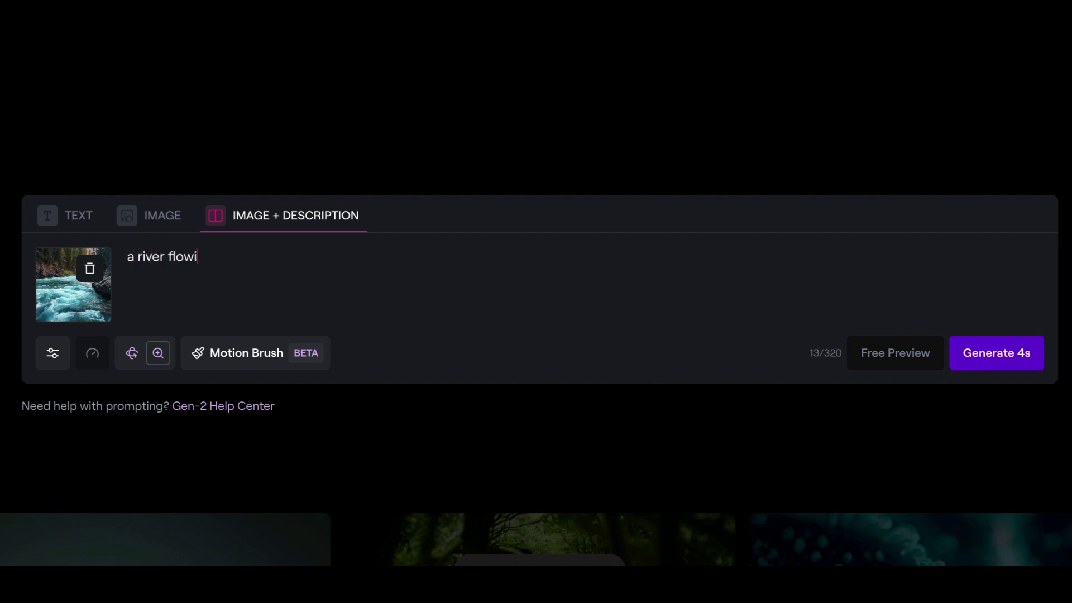
{"action": "type", "text": "ng fast through the forest"}
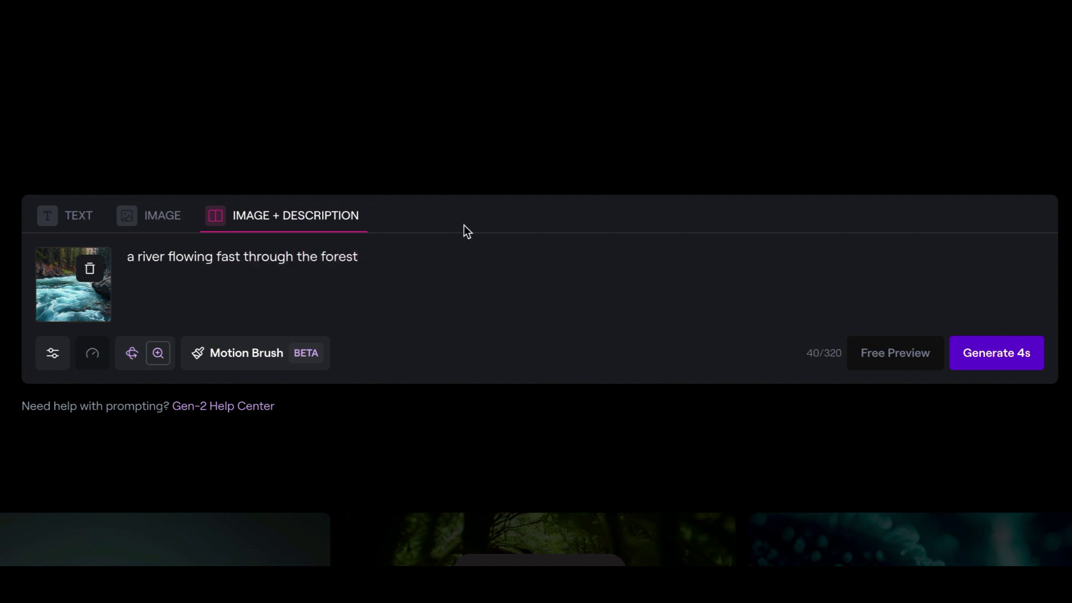
{"action": "left_click", "coordinate": [991, 357]}
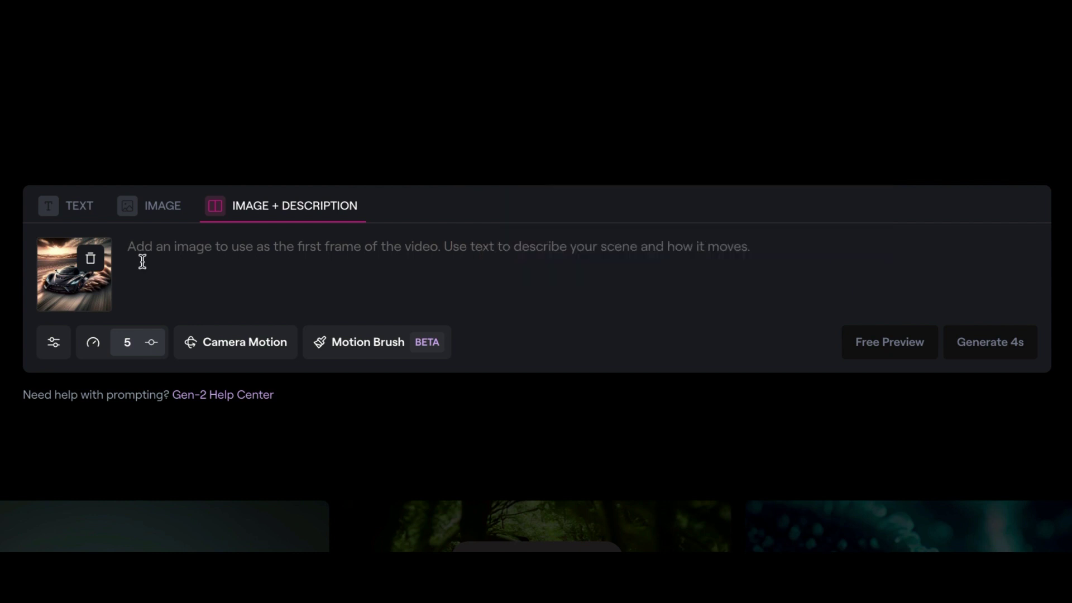
Set General Motion to 7, save a counter-clockwise camera Roll, and start typing the supercar description.
{"action": "left_click", "coordinate": [149, 350]}
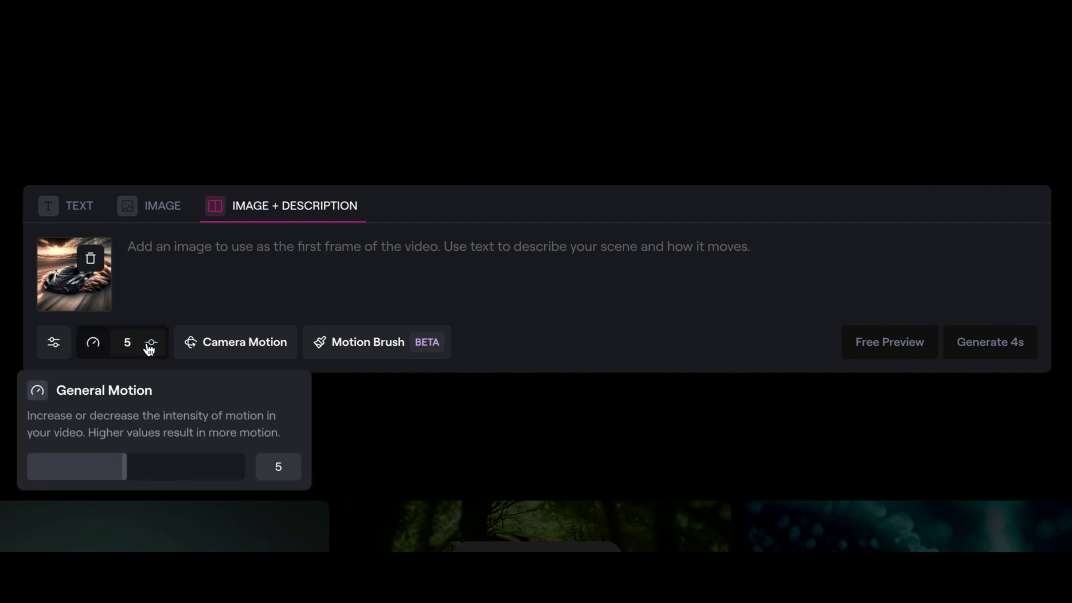
{"action": "left_click_drag", "start_coordinate": [138, 469], "coordinate": [164, 470]}
{"action": "left_click", "coordinate": [201, 345]}
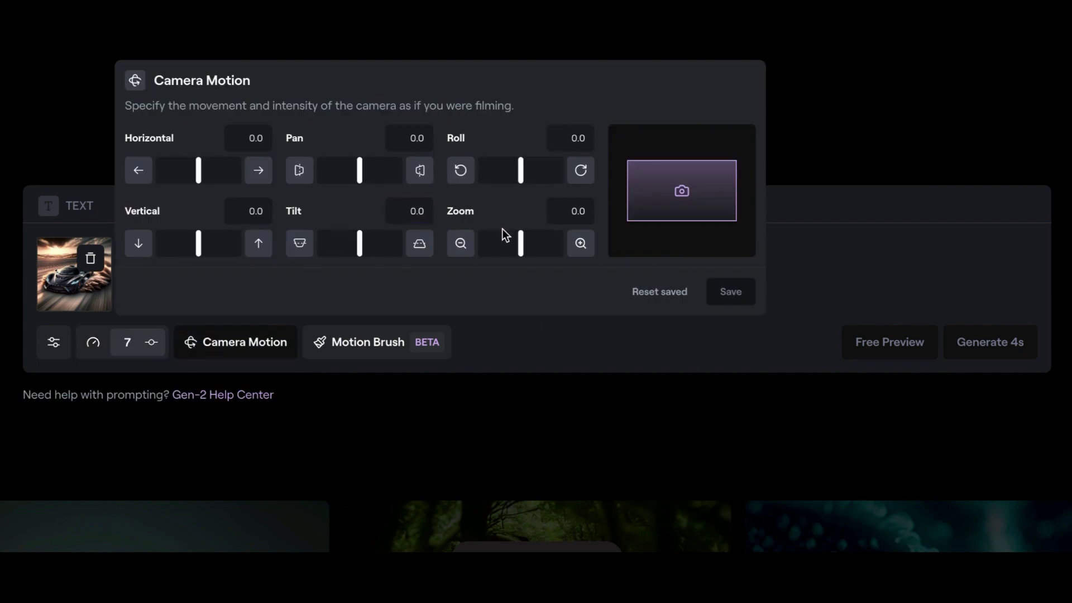
{"action": "left_click_drag", "start_coordinate": [511, 168], "coordinate": [488, 168]}
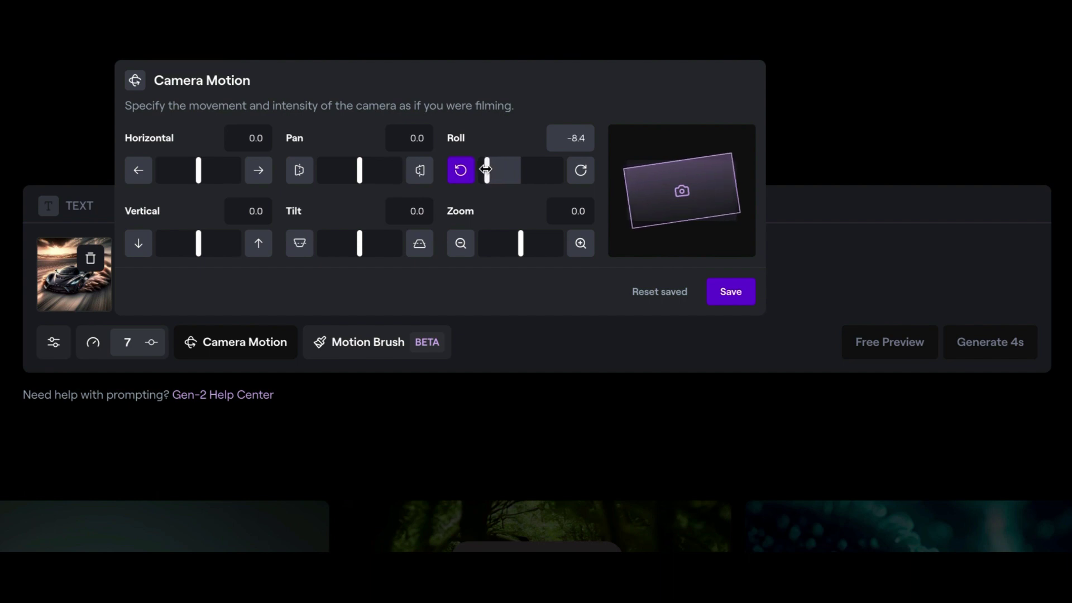
{"action": "left_click", "coordinate": [715, 293]}
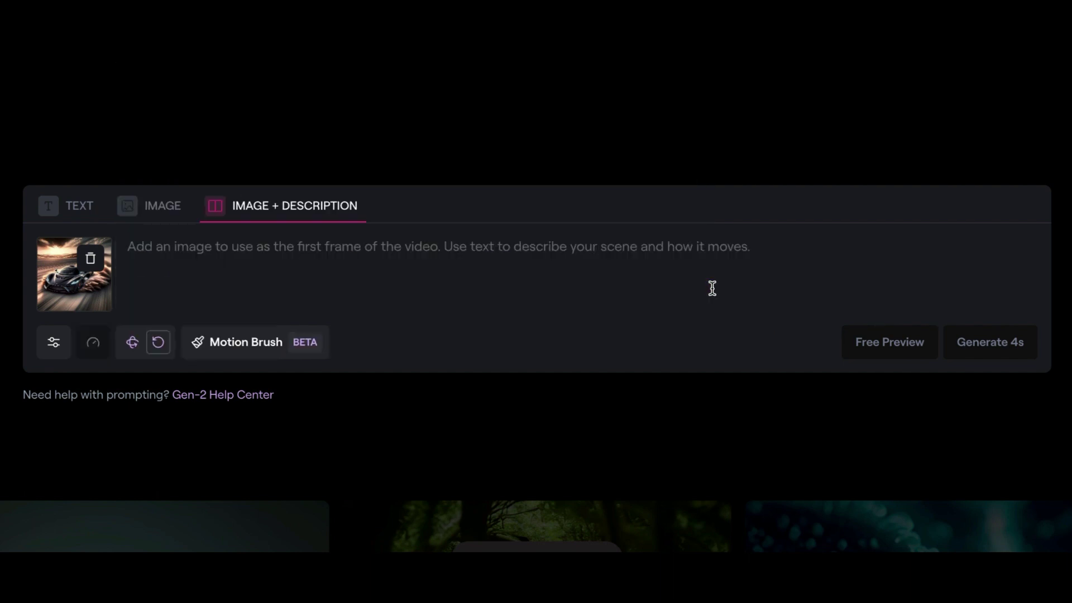
{"action": "left_click", "coordinate": [198, 246]}
{"action": "type", "text": "a"}
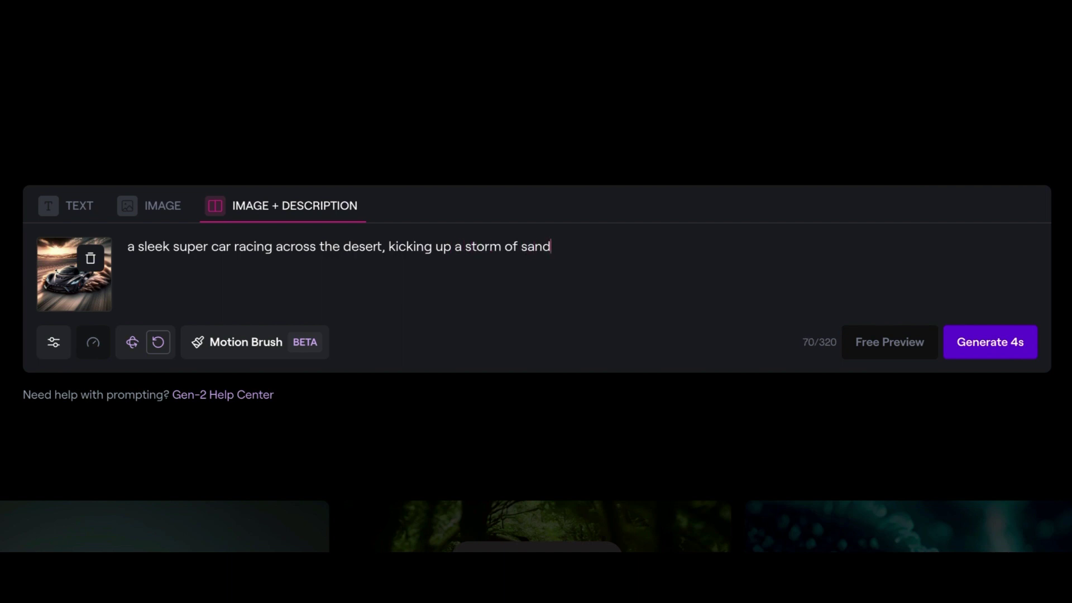
Generate the desert supercar video, then generate again from 'Desert racing 1 .png' without a description.
{"action": "left_click", "coordinate": [1003, 350]}
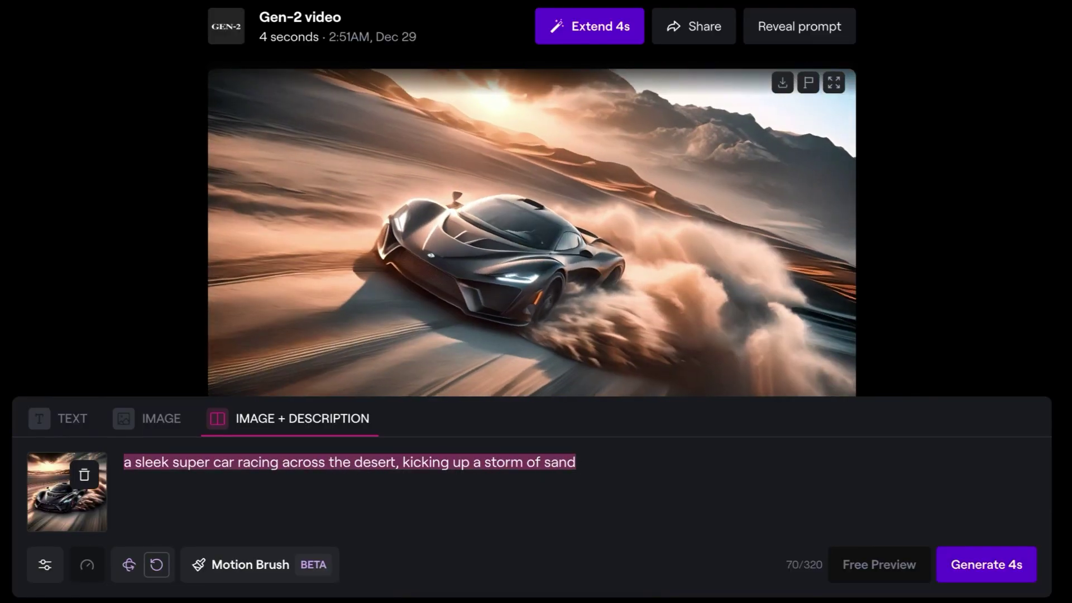
{"action": "key", "text": "BackSpace"}
{"action": "left_click", "coordinate": [142, 413]}
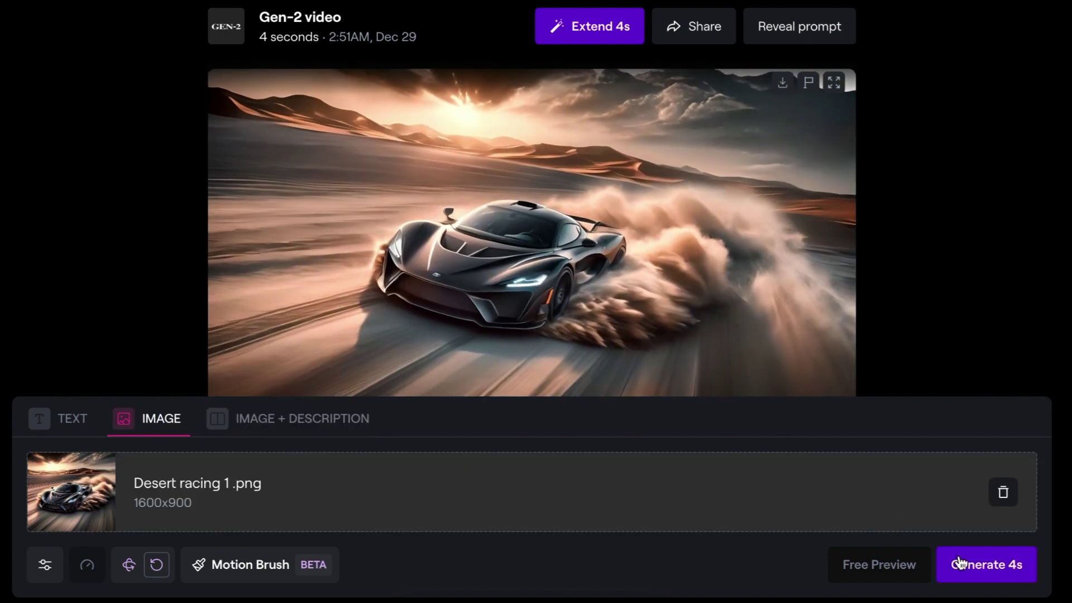
{"action": "left_click", "coordinate": [959, 563]}
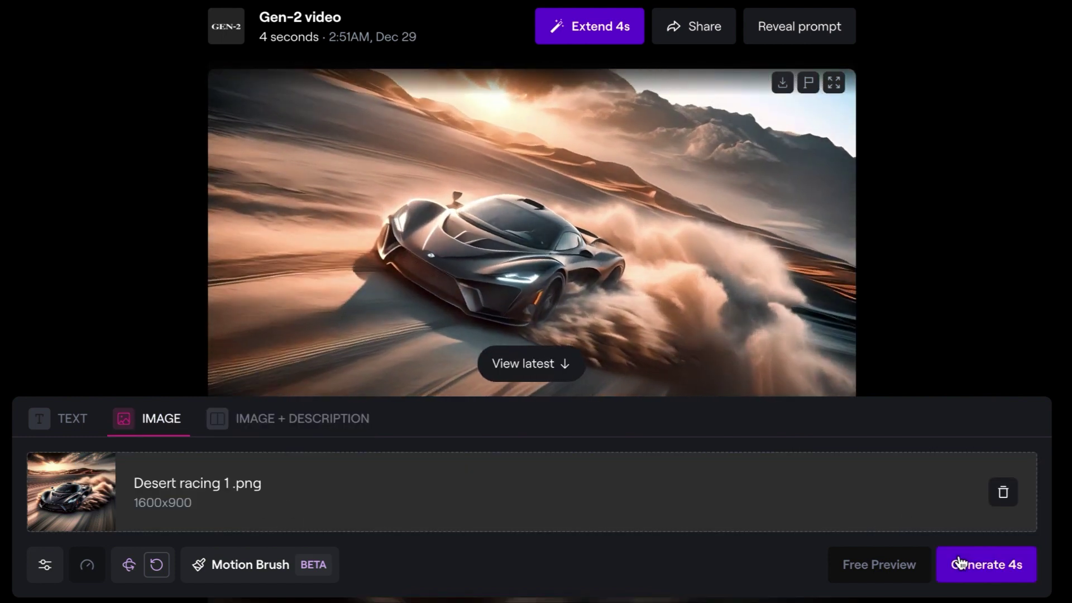